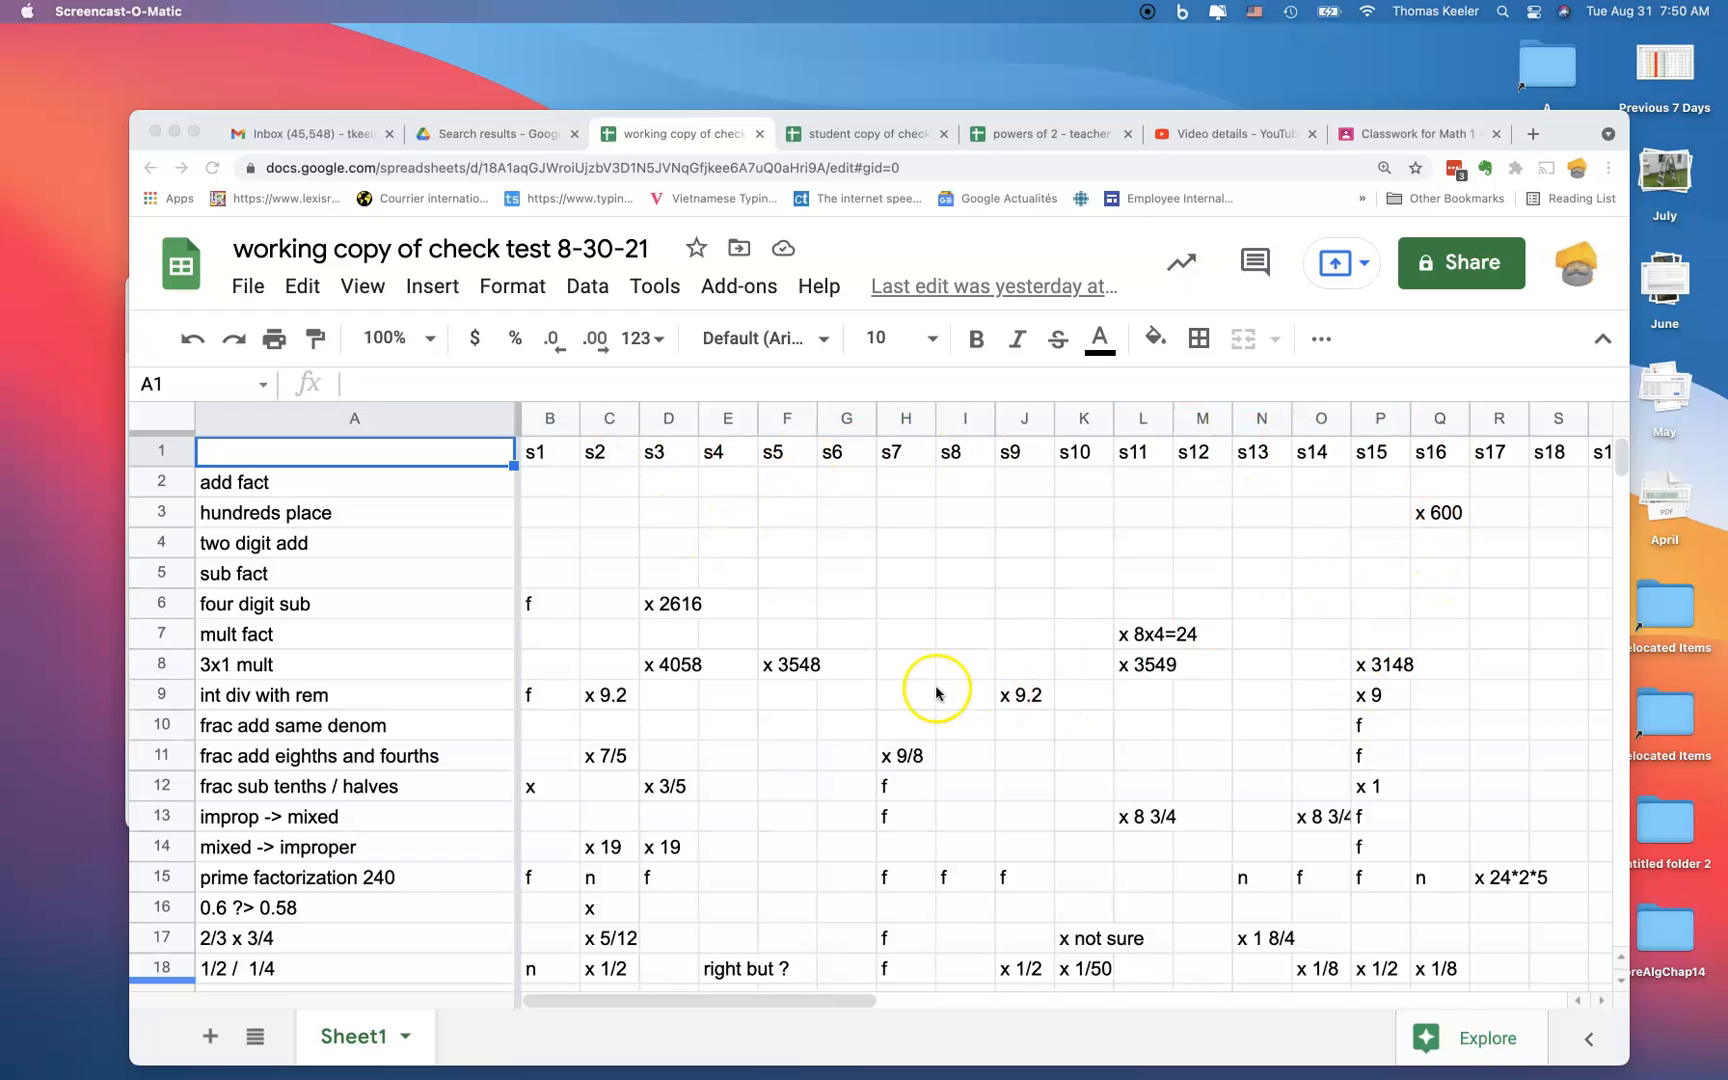
# Step: Examine the students' marked answers across the skill rows of the check test sheet
pyautogui.scroll(-1, 915, 692)
pyautogui.scroll(1, 915, 684)
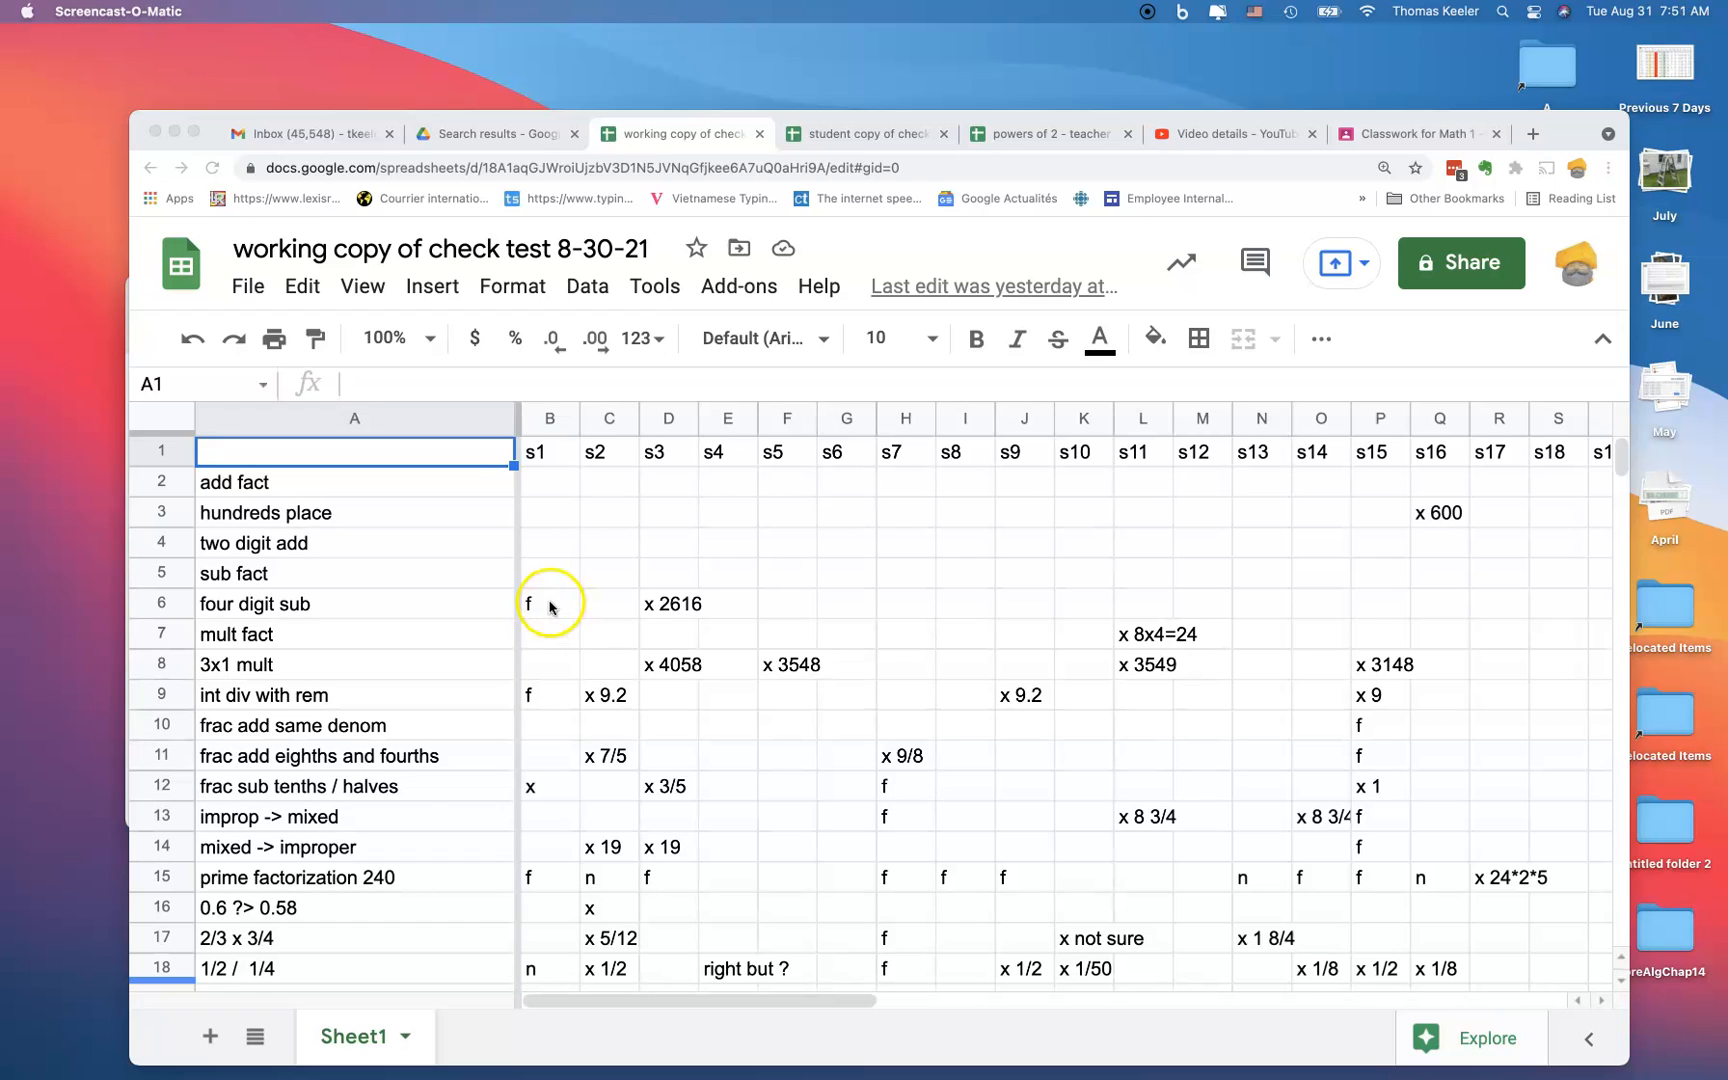
pyautogui.click(538, 795)
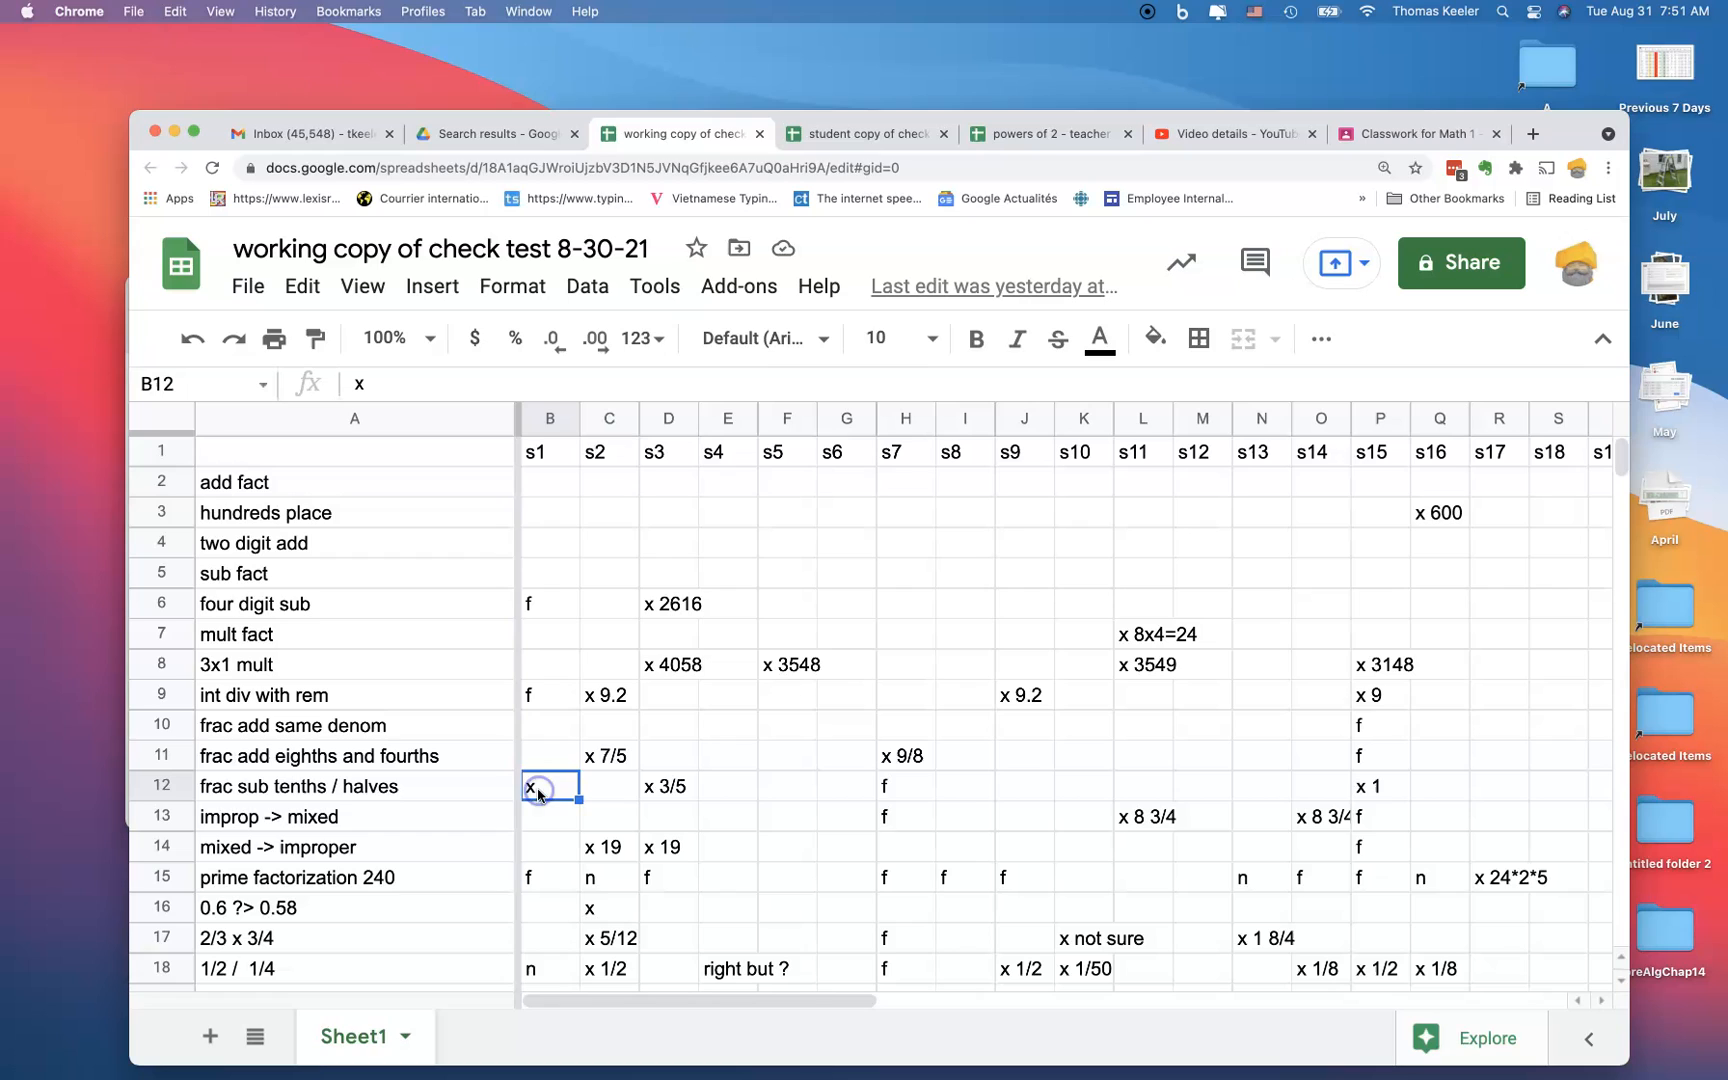
pyautogui.click(542, 966)
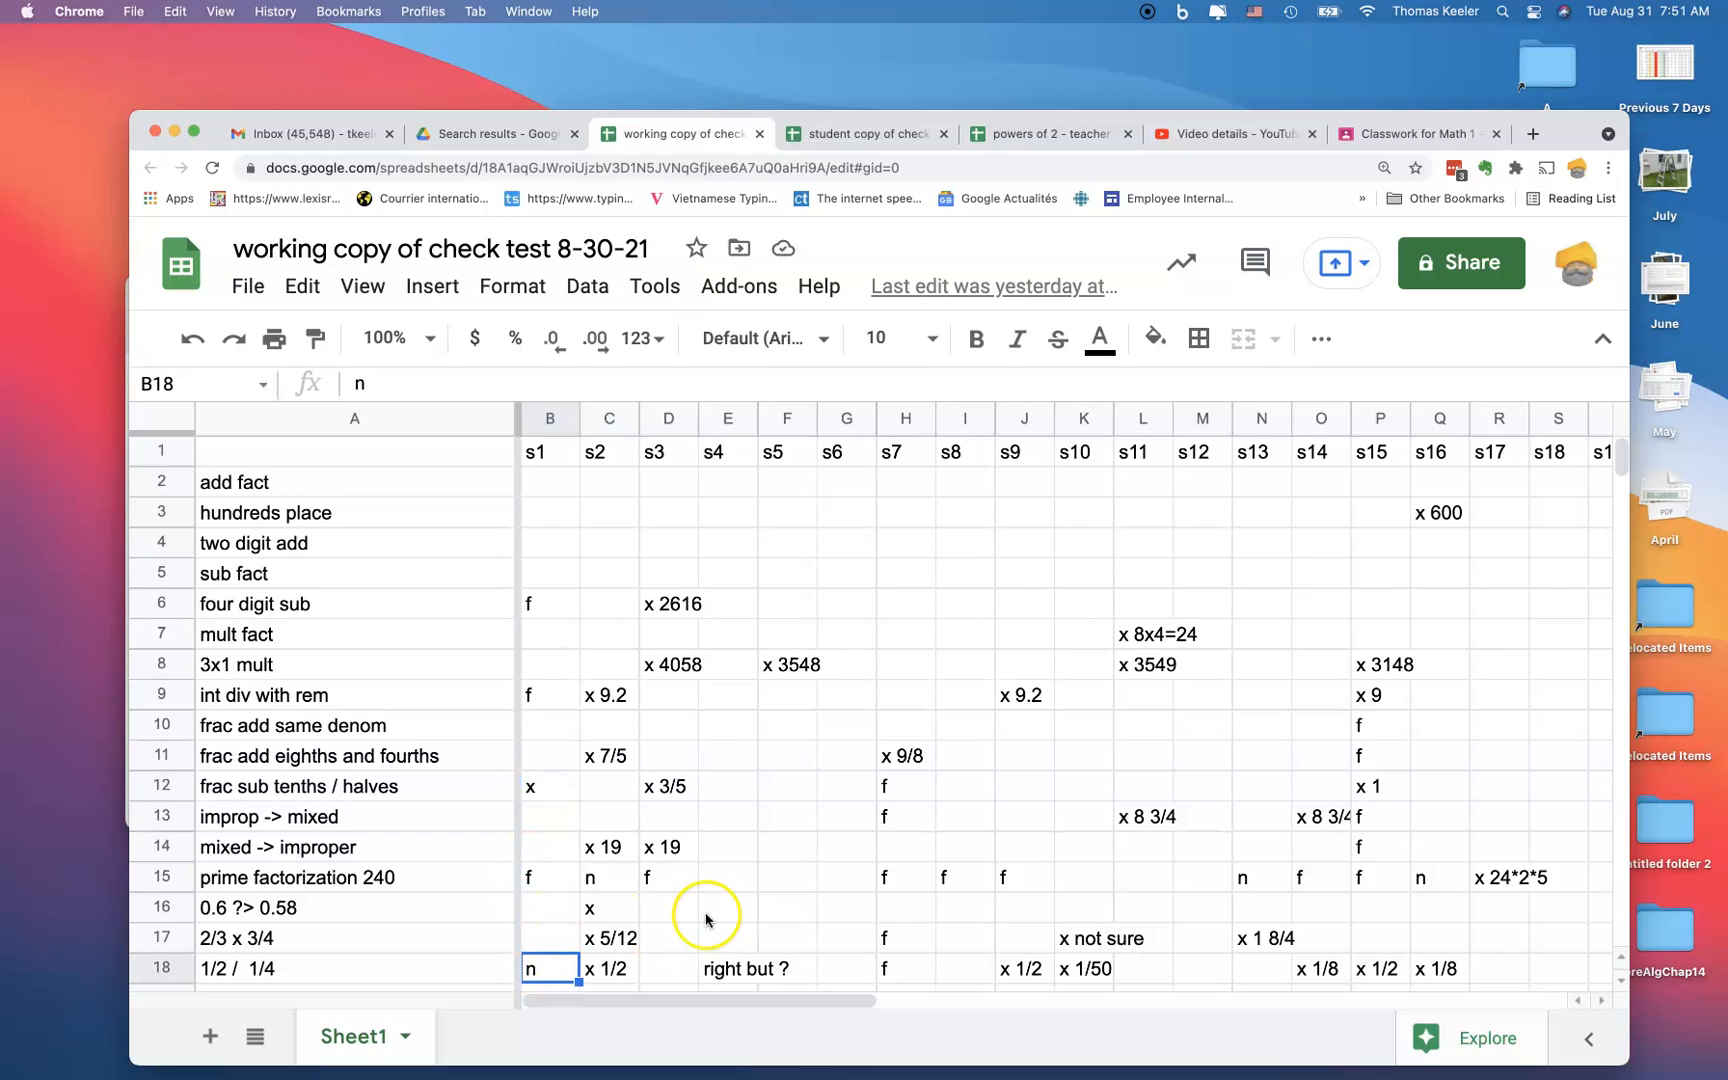
pyautogui.click(677, 670)
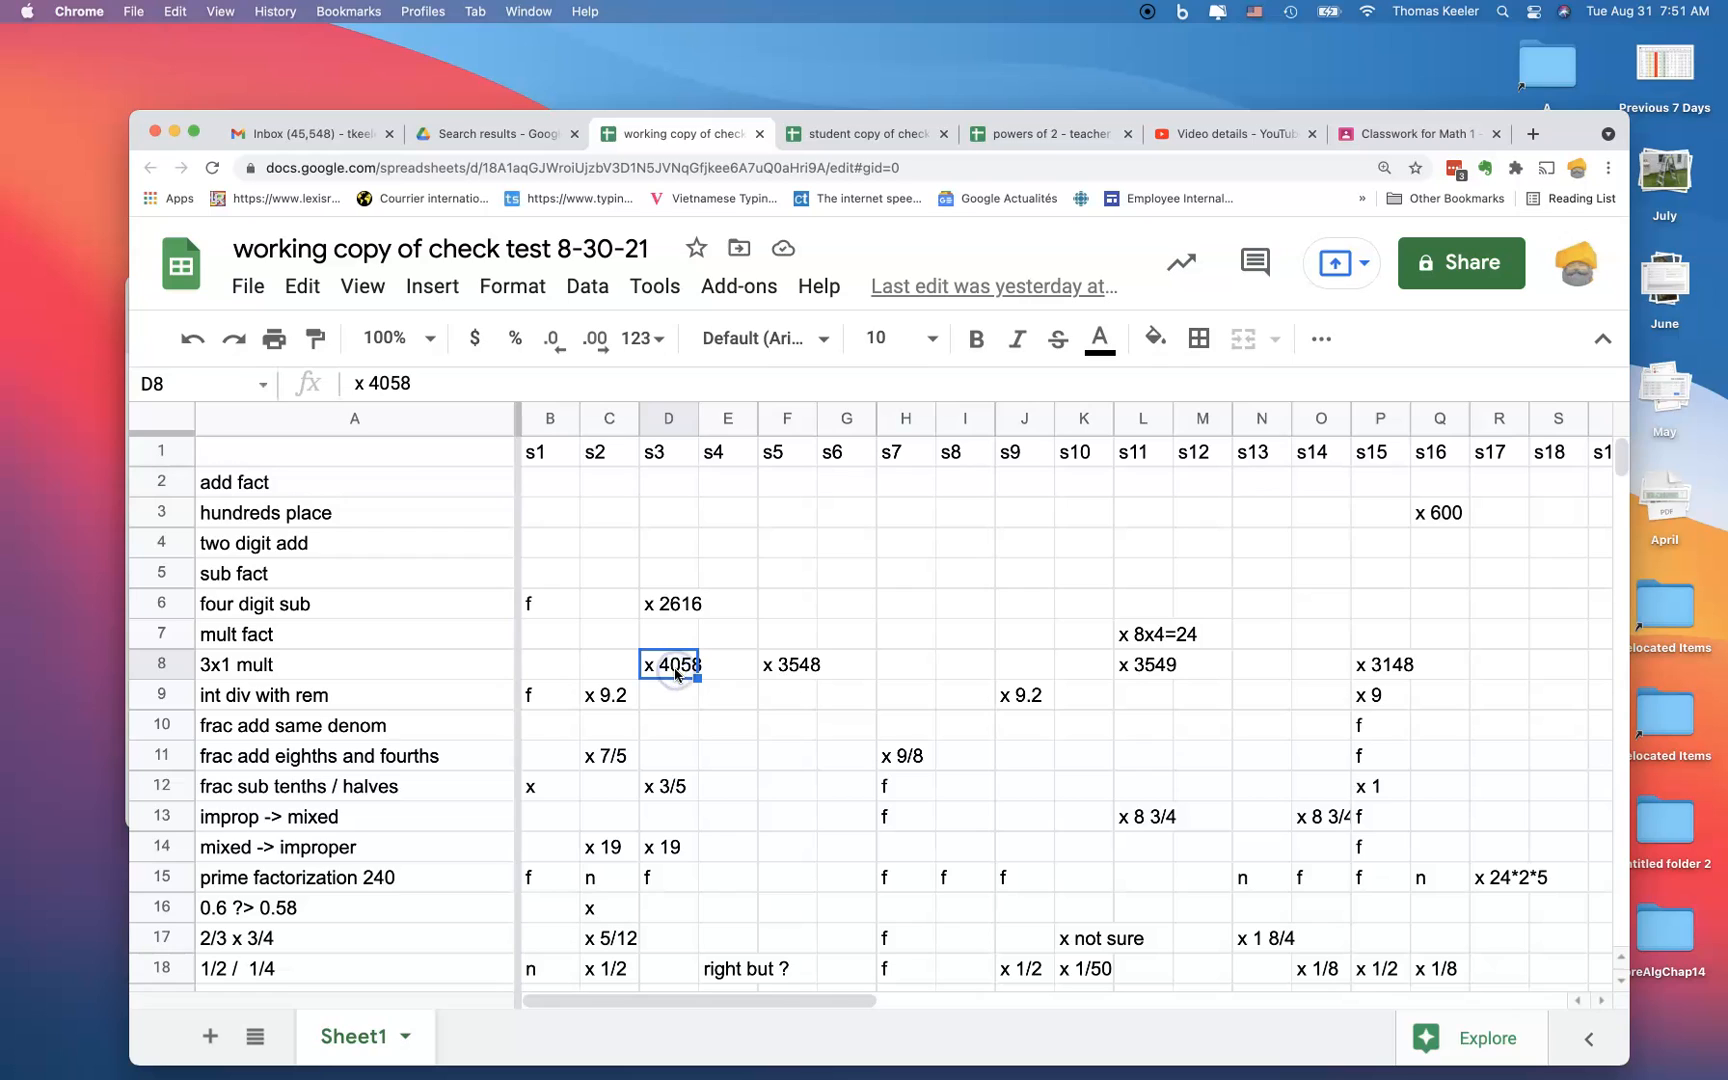
pyautogui.click(682, 678)
pyautogui.scroll(-5, 683, 680)
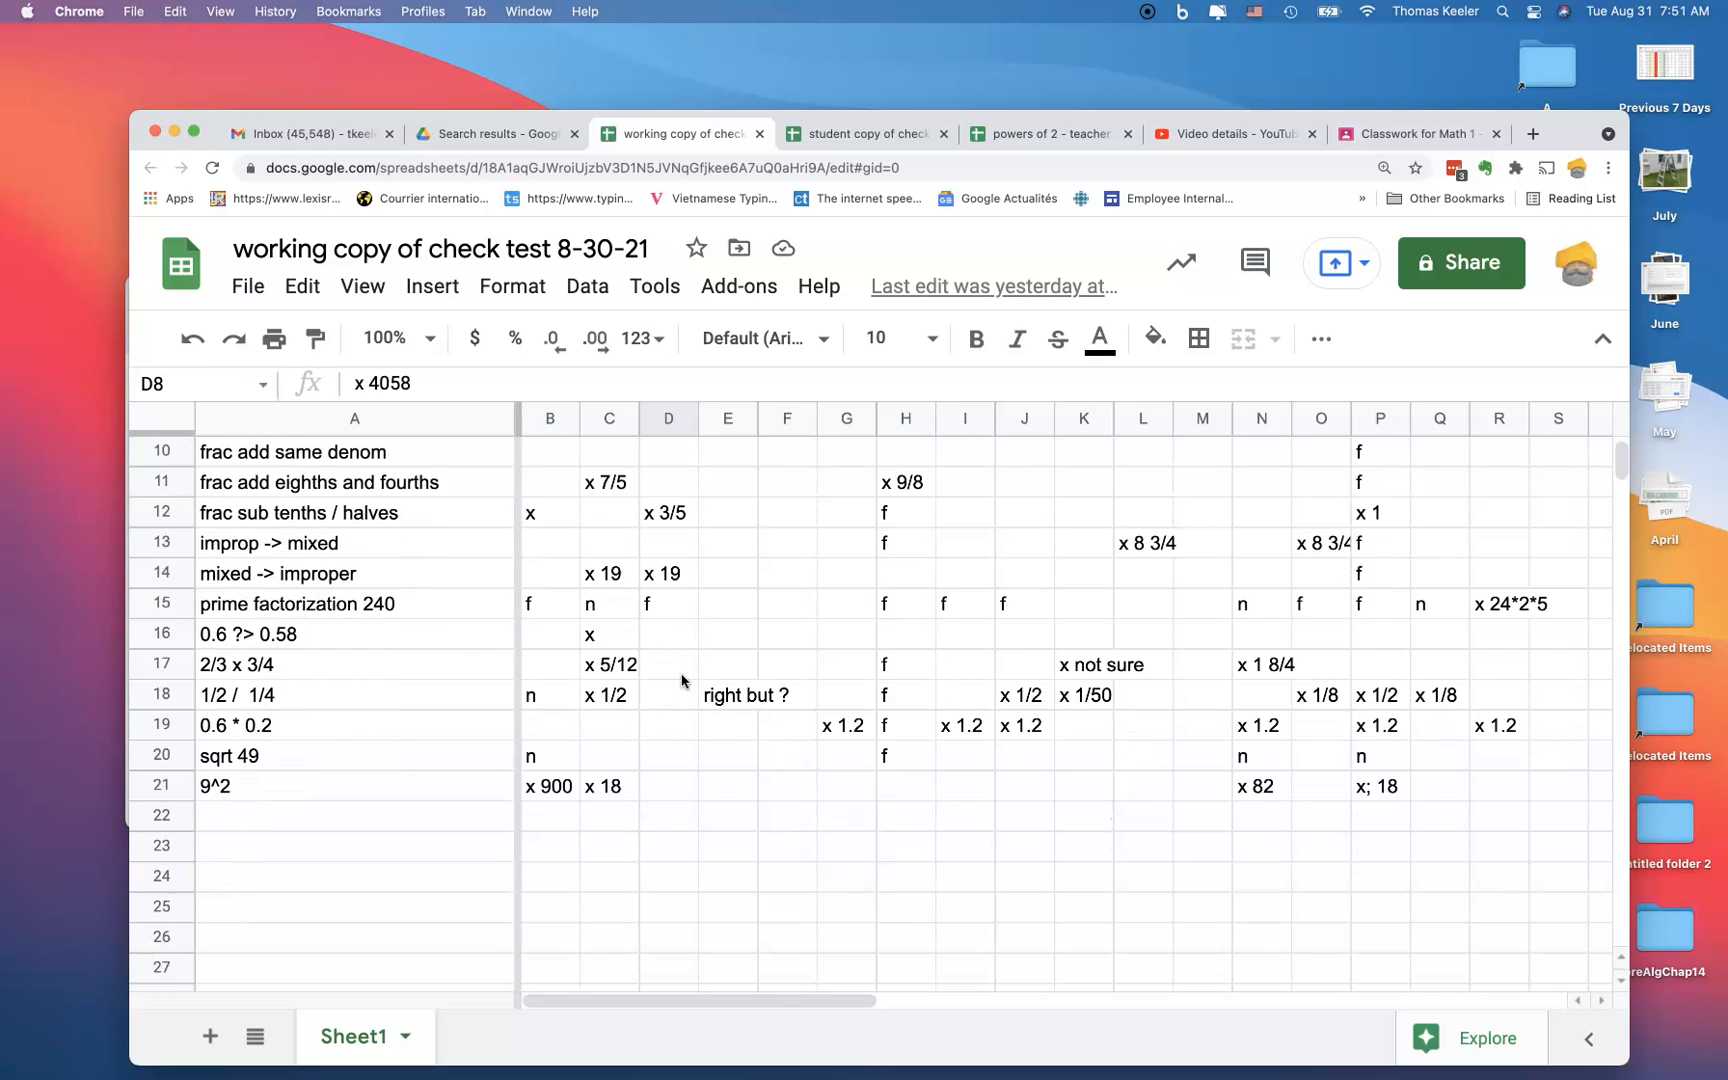
pyautogui.scroll(5, 683, 680)
pyautogui.scroll(-2, 683, 680)
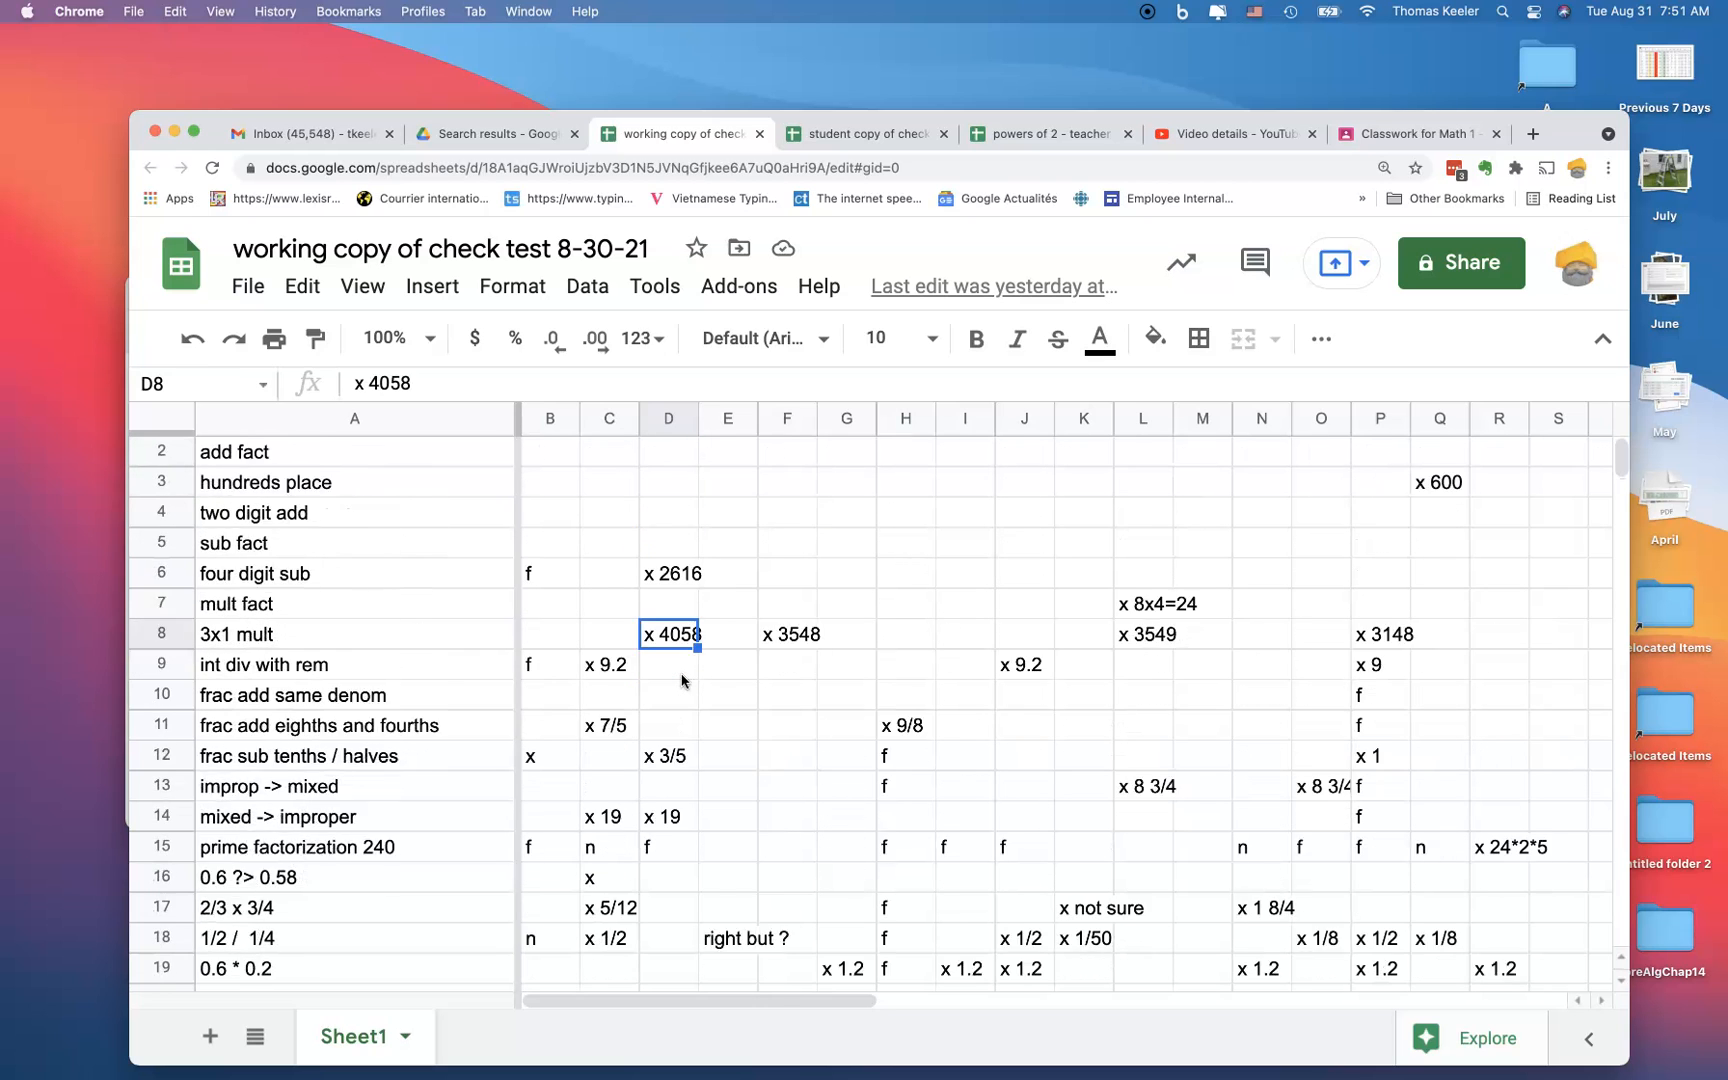
pyautogui.scroll(2, 683, 680)
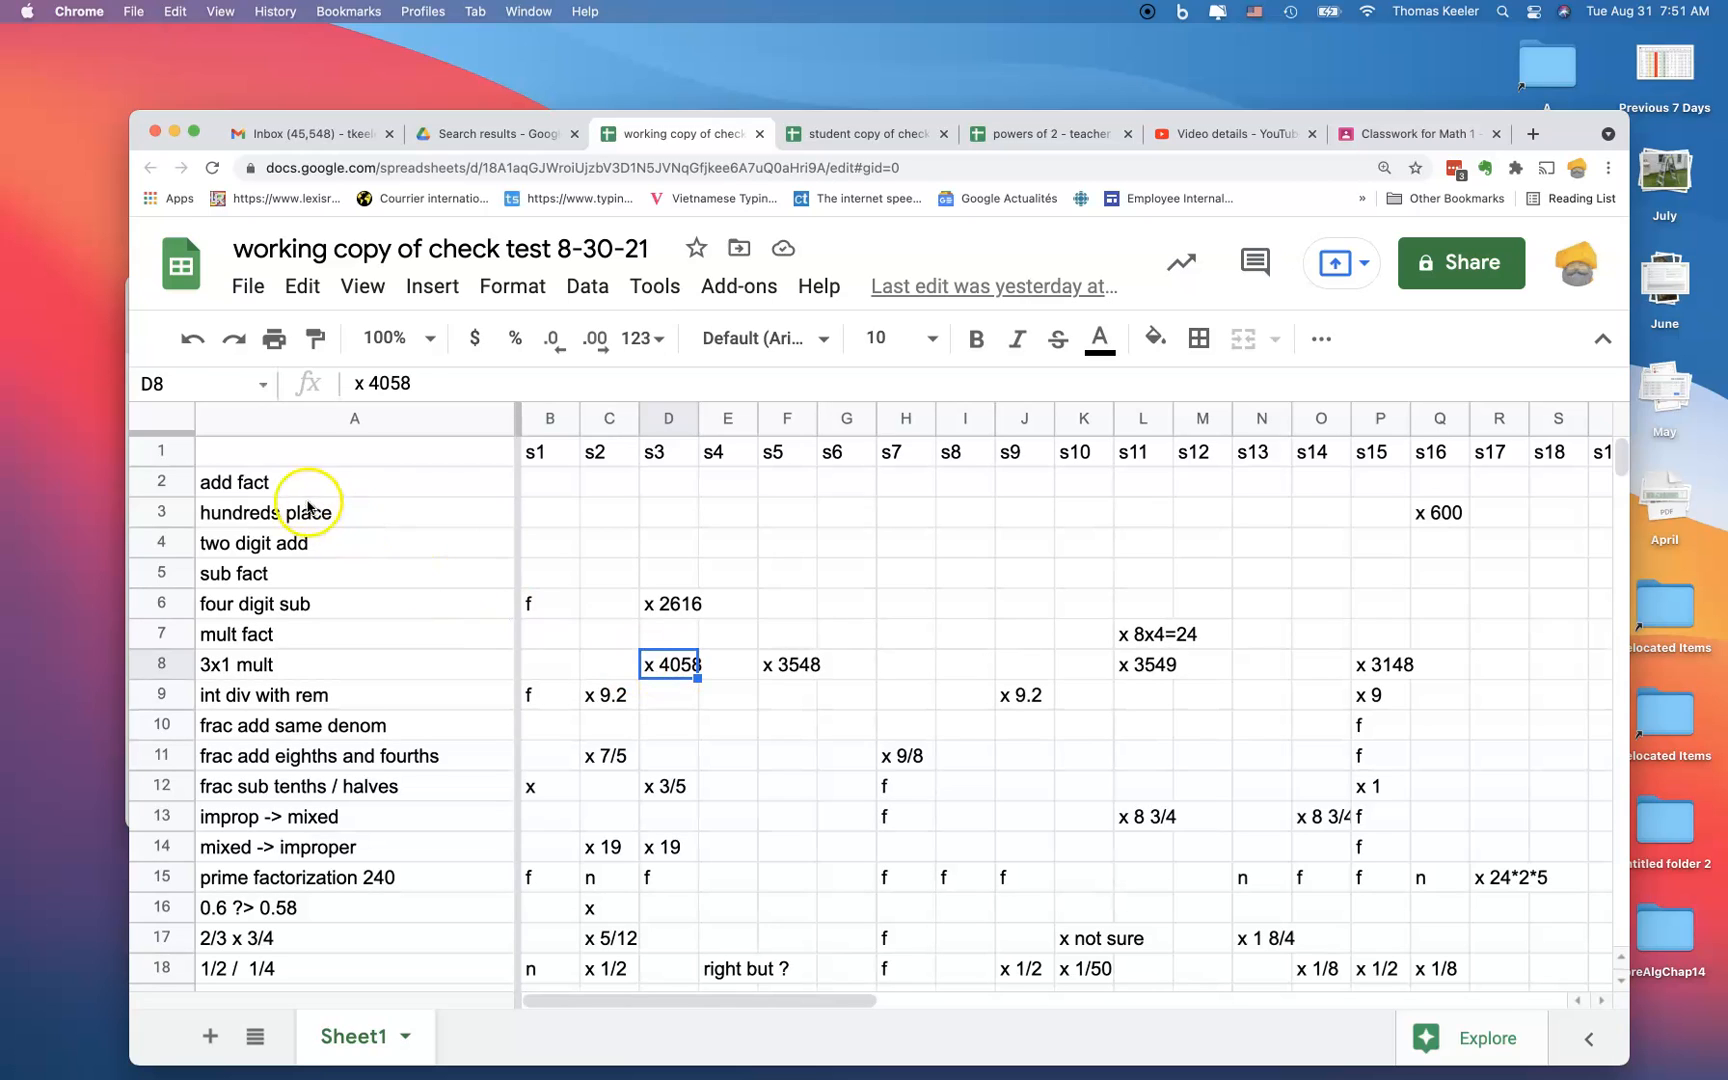
pyautogui.scroll(-5, 294, 670)
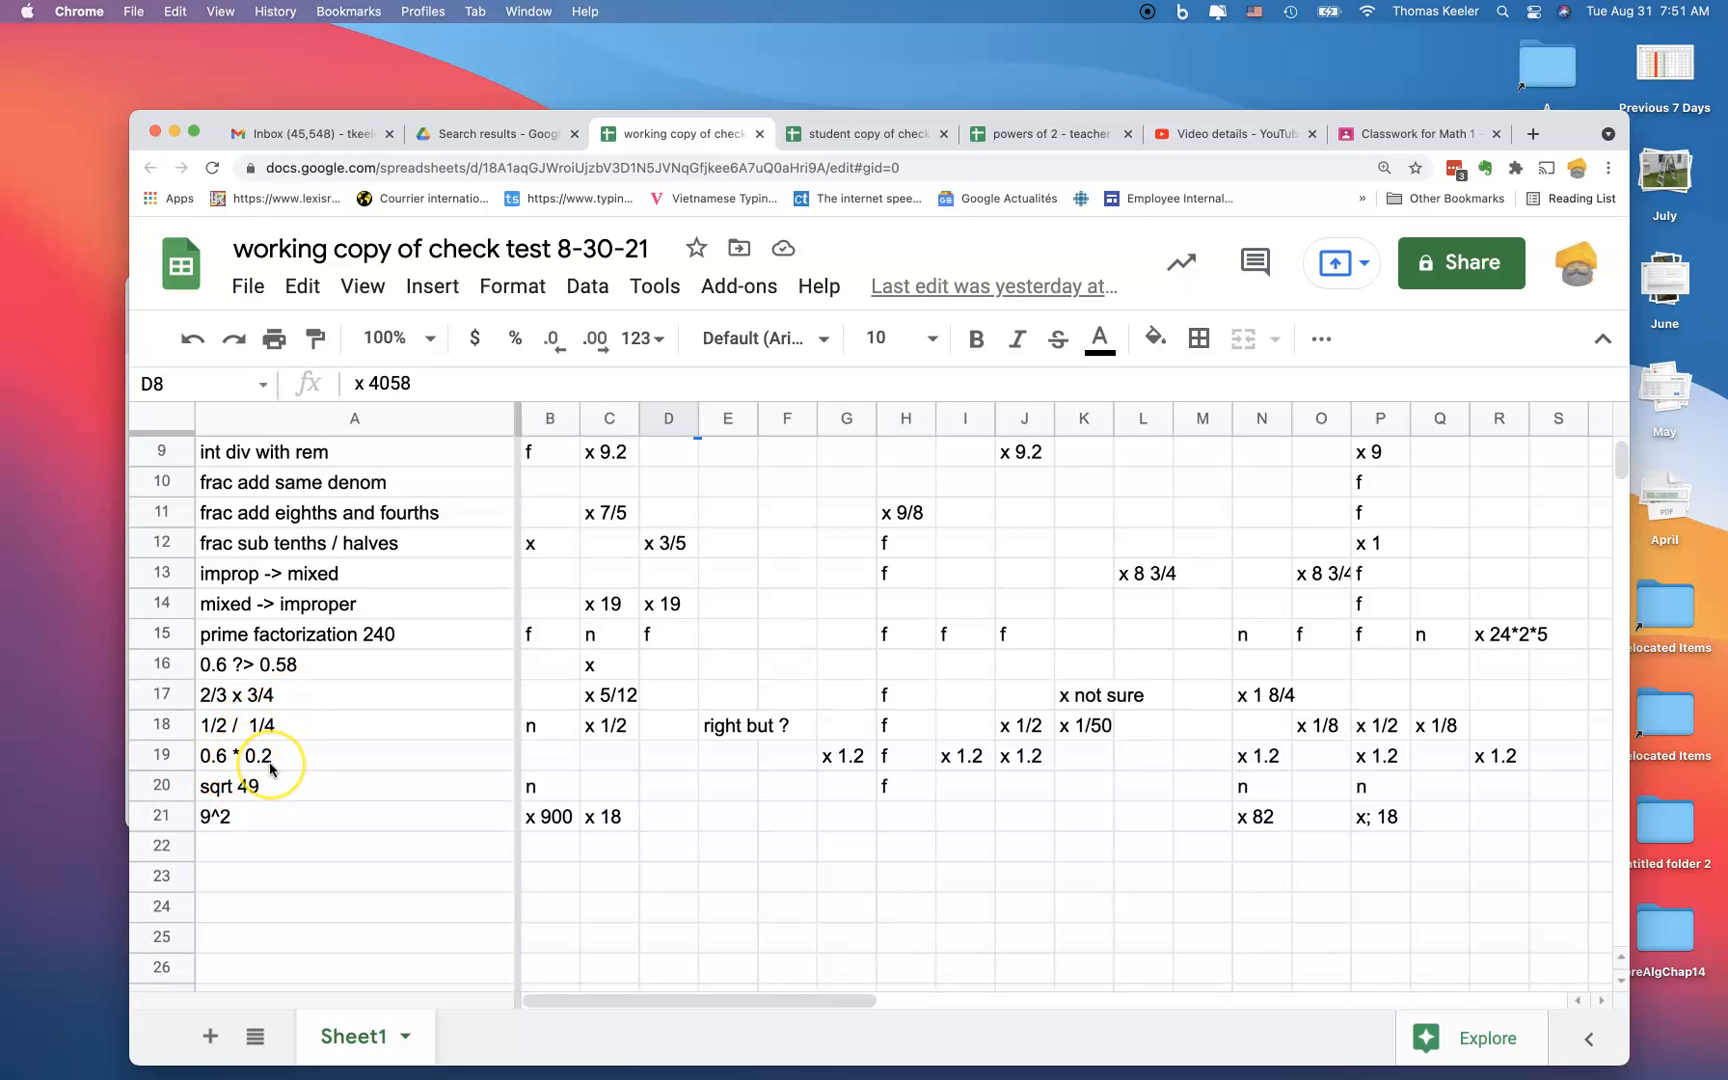
pyautogui.scroll(2, 283, 815)
pyautogui.scroll(1, 286, 821)
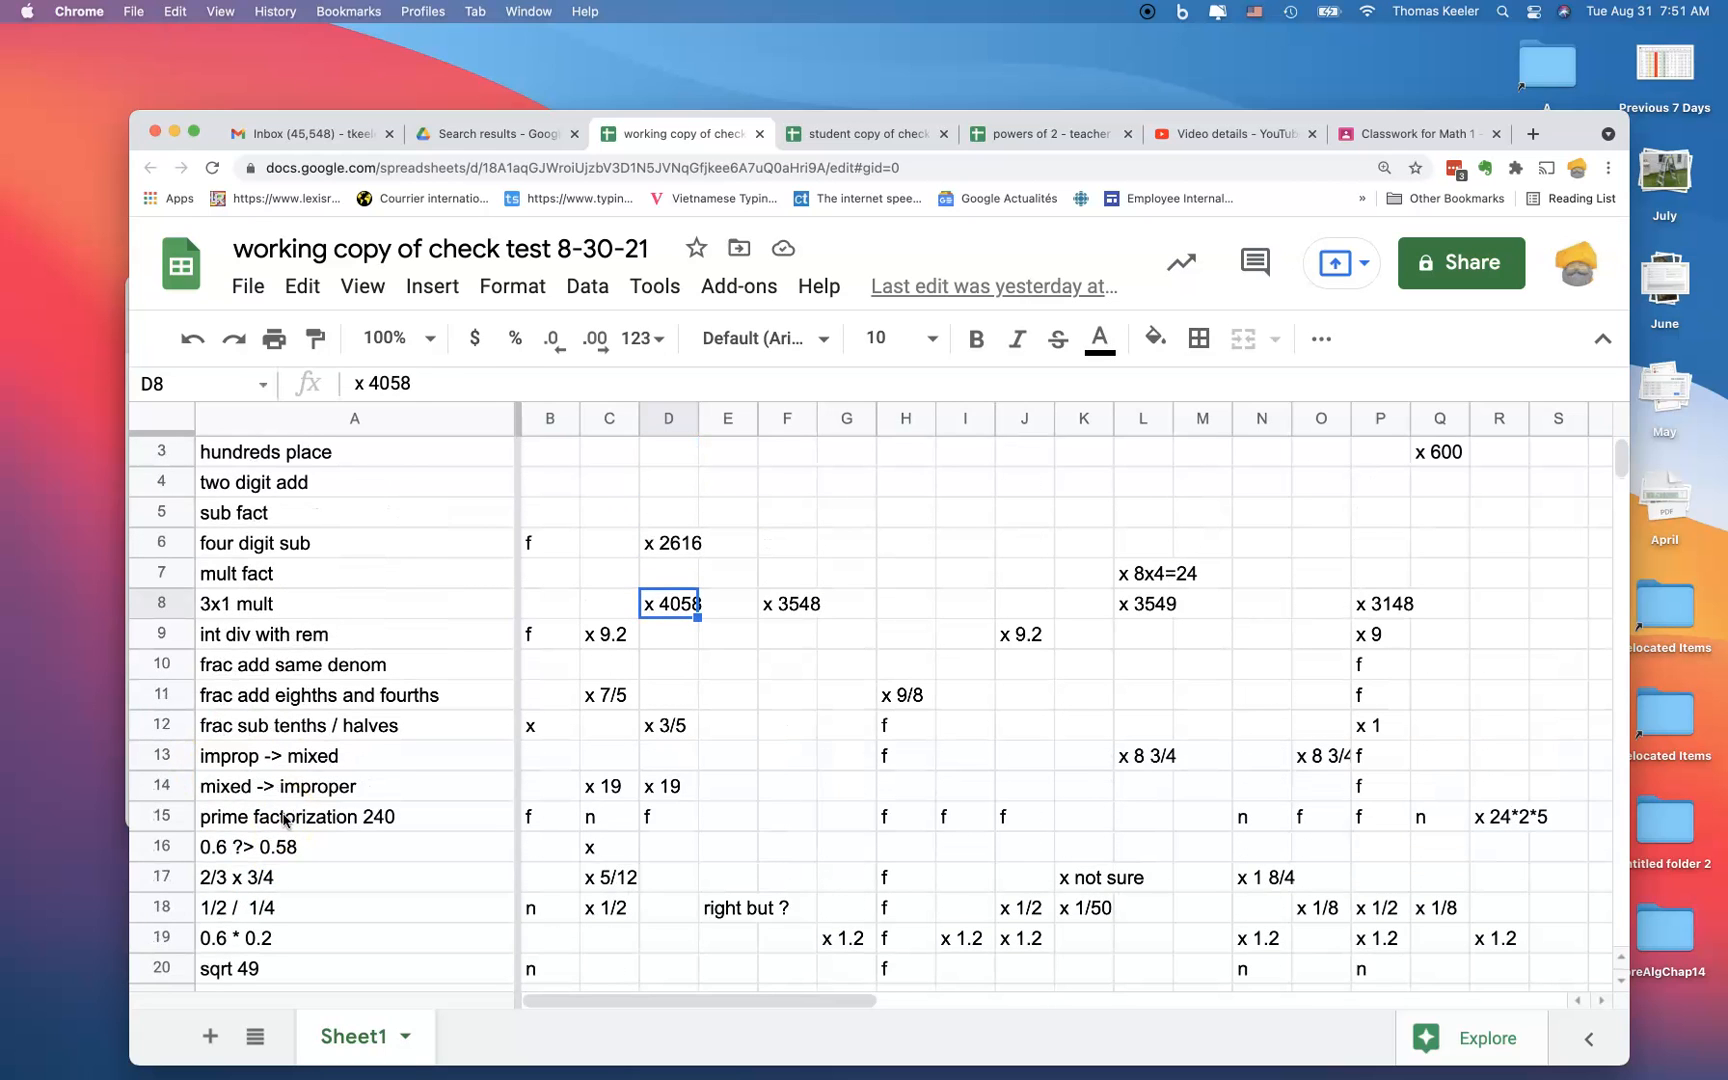
# Step: Insert a blank column to the right of the skill names column
pyautogui.click(312, 427)
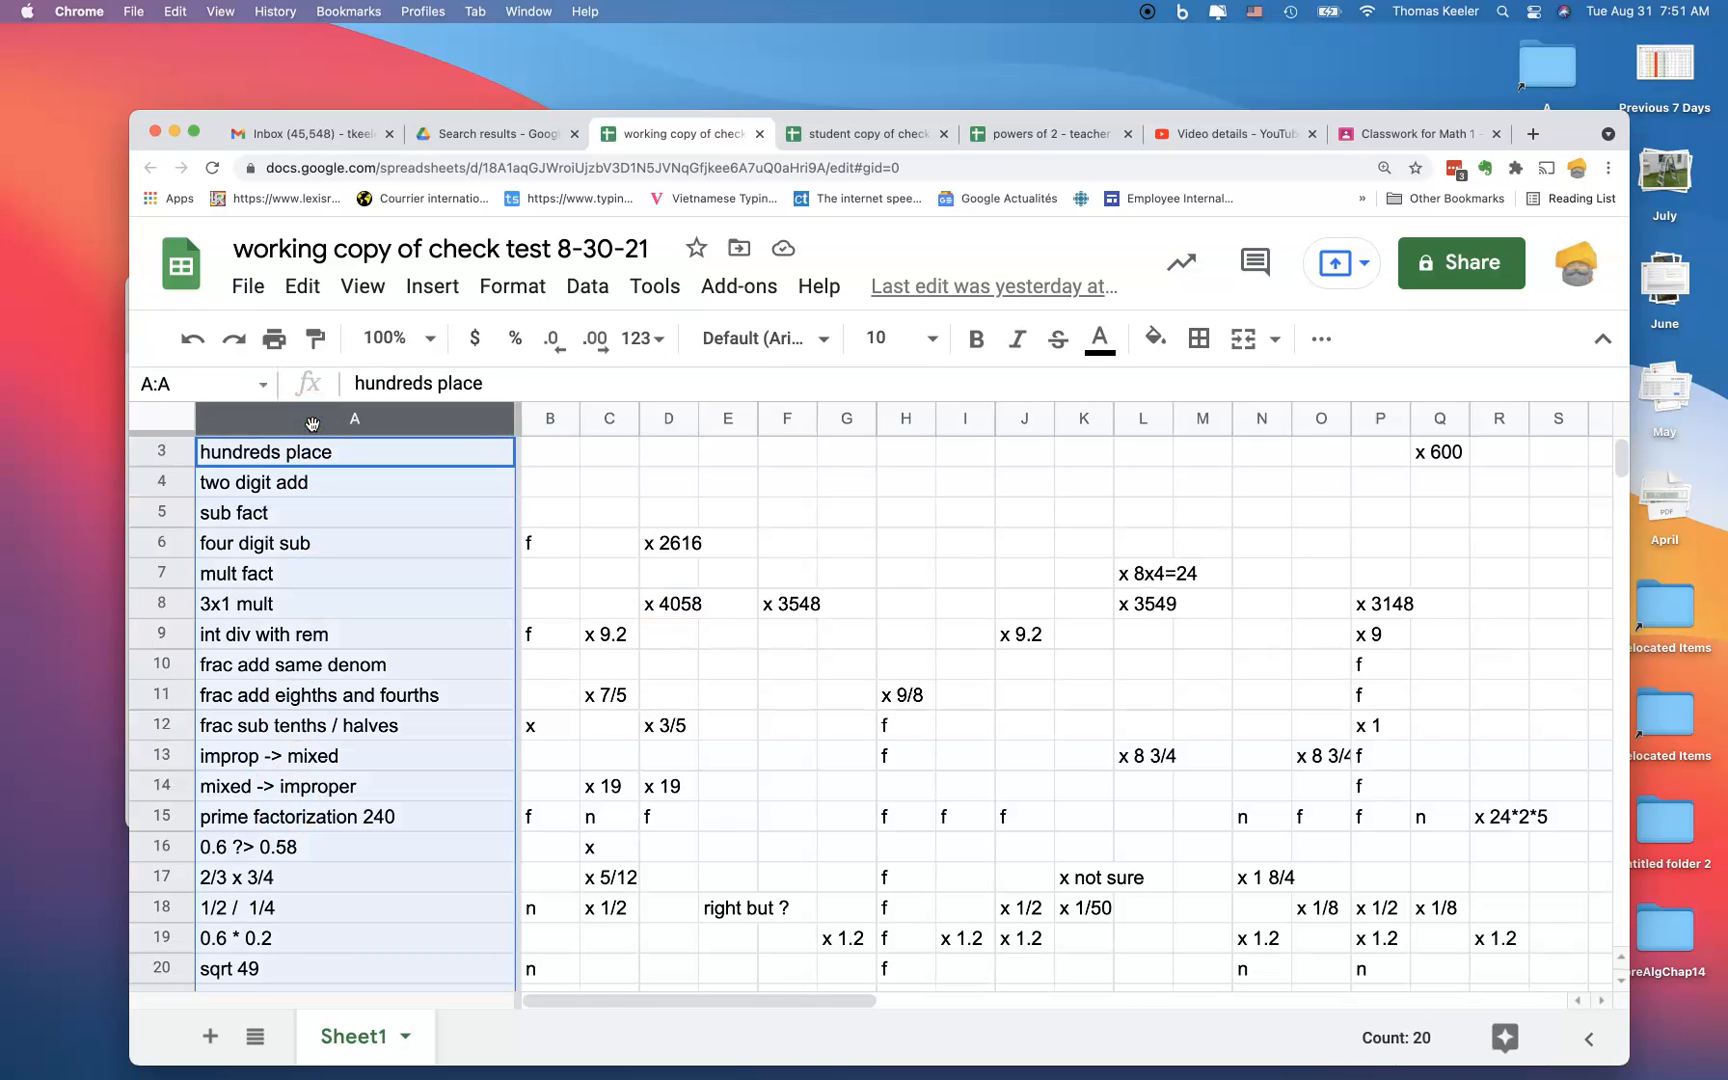
pyautogui.rightClick(312, 424)
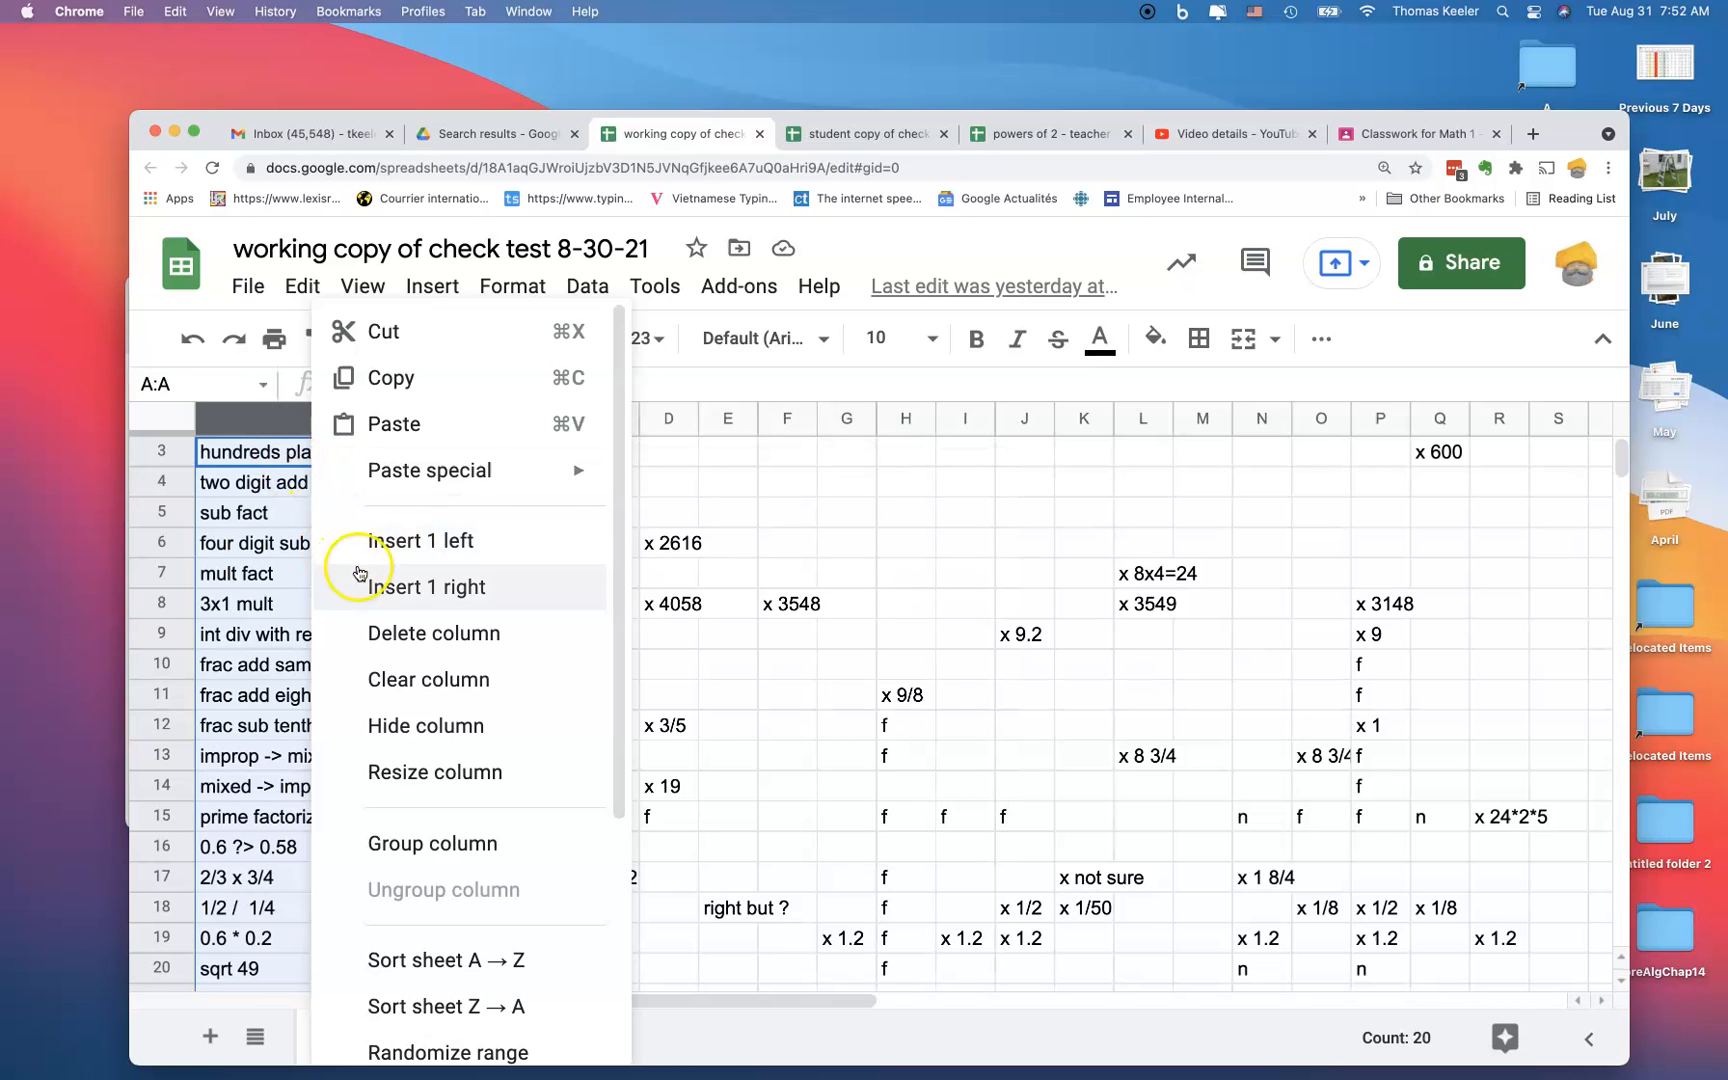
pyautogui.click(395, 588)
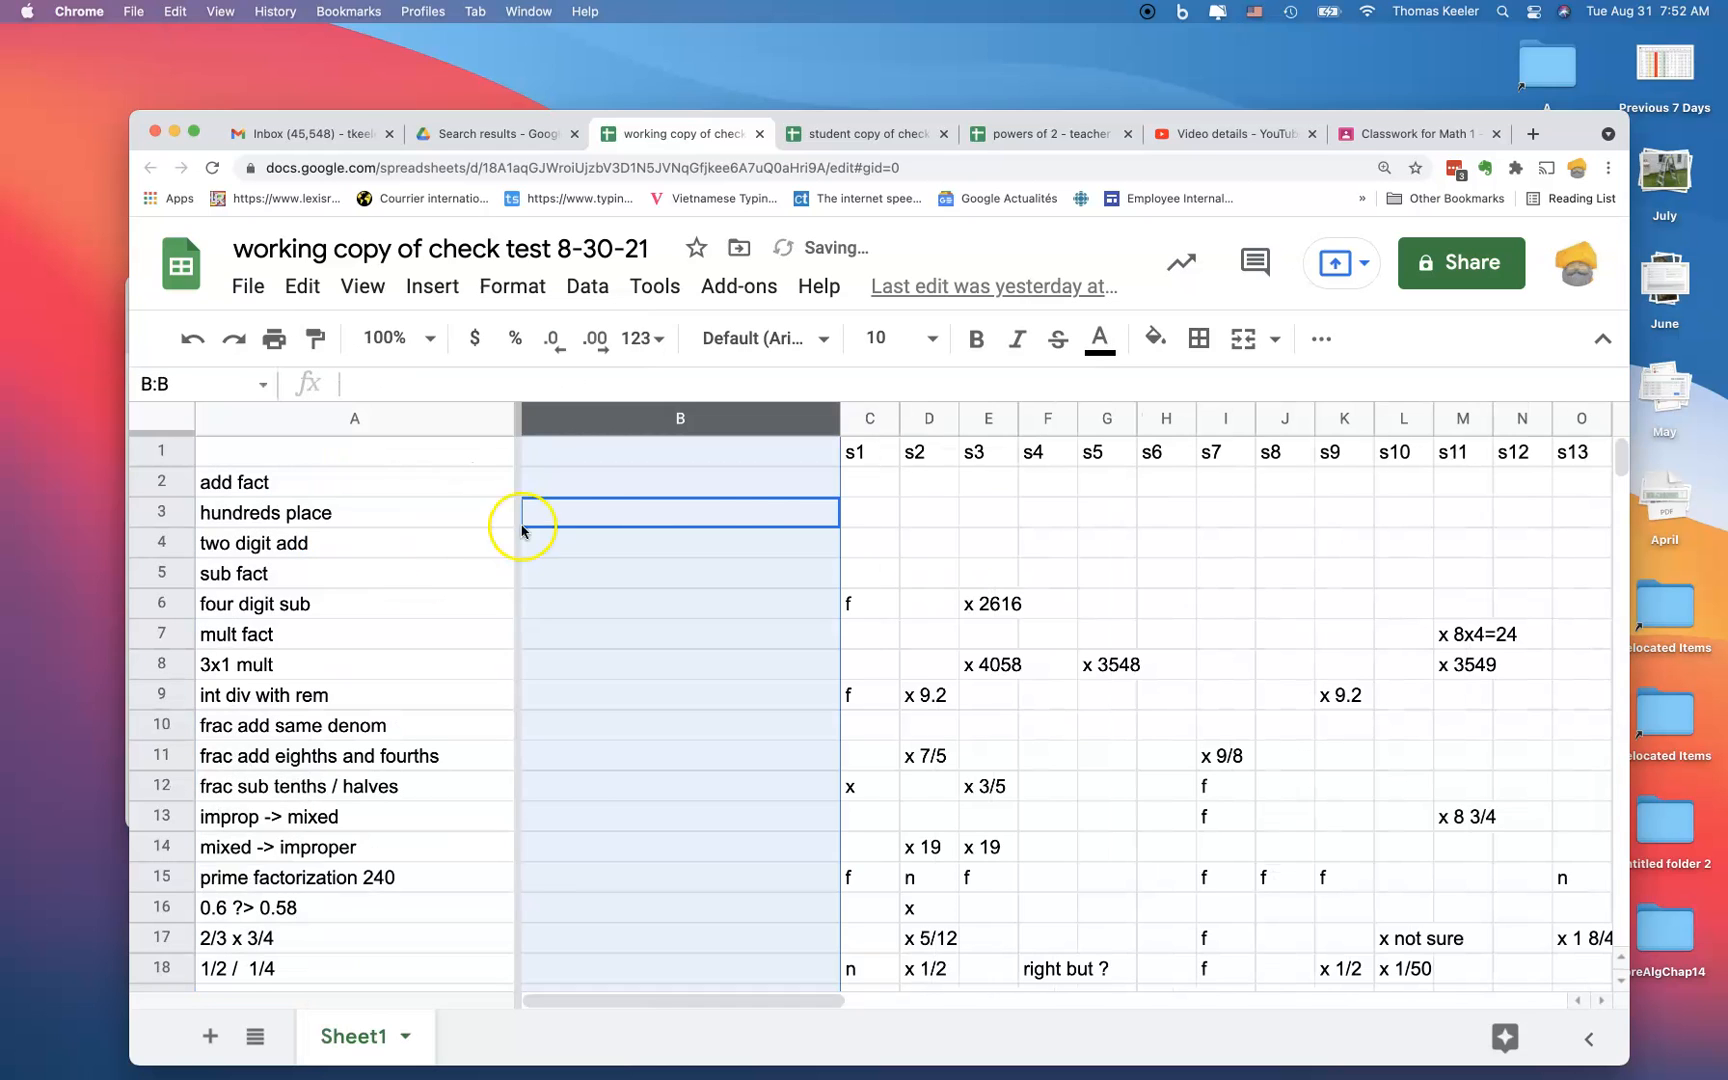
# Step: Enter the formula =counta(c2,bc2) in B2 for the add fact row
pyautogui.click(691, 481)
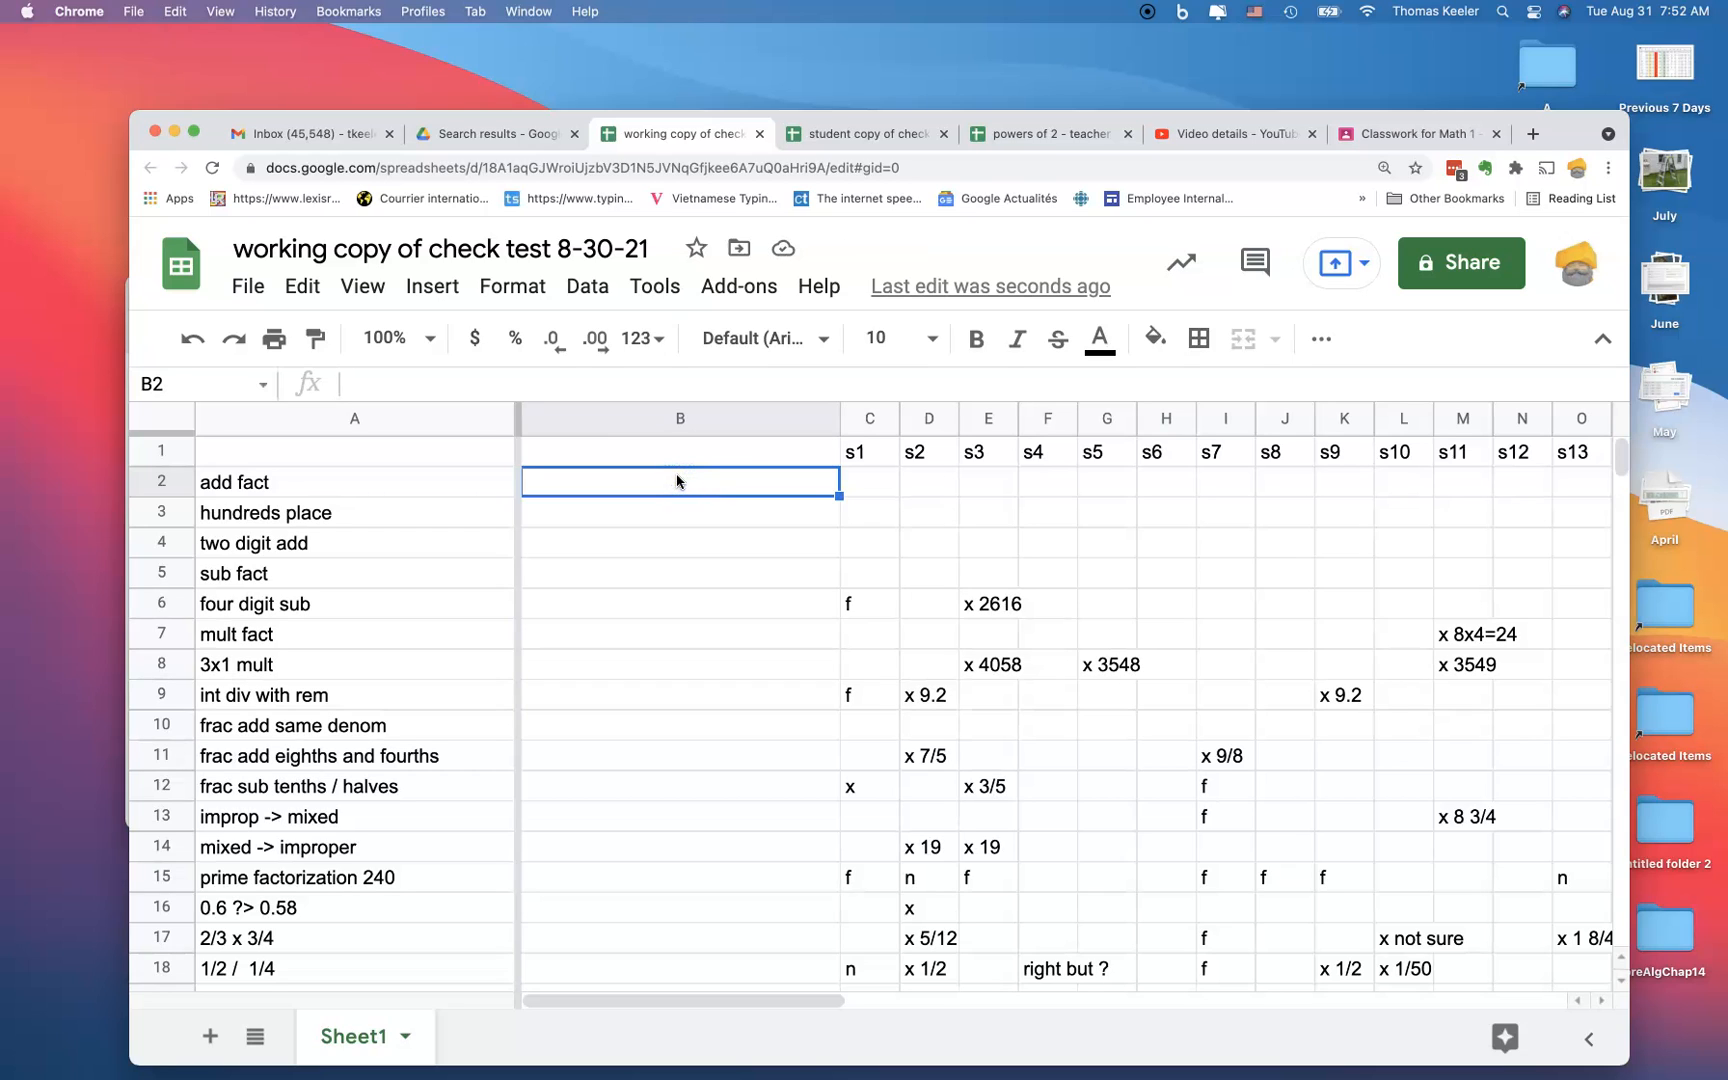
pyautogui.write('=counta')
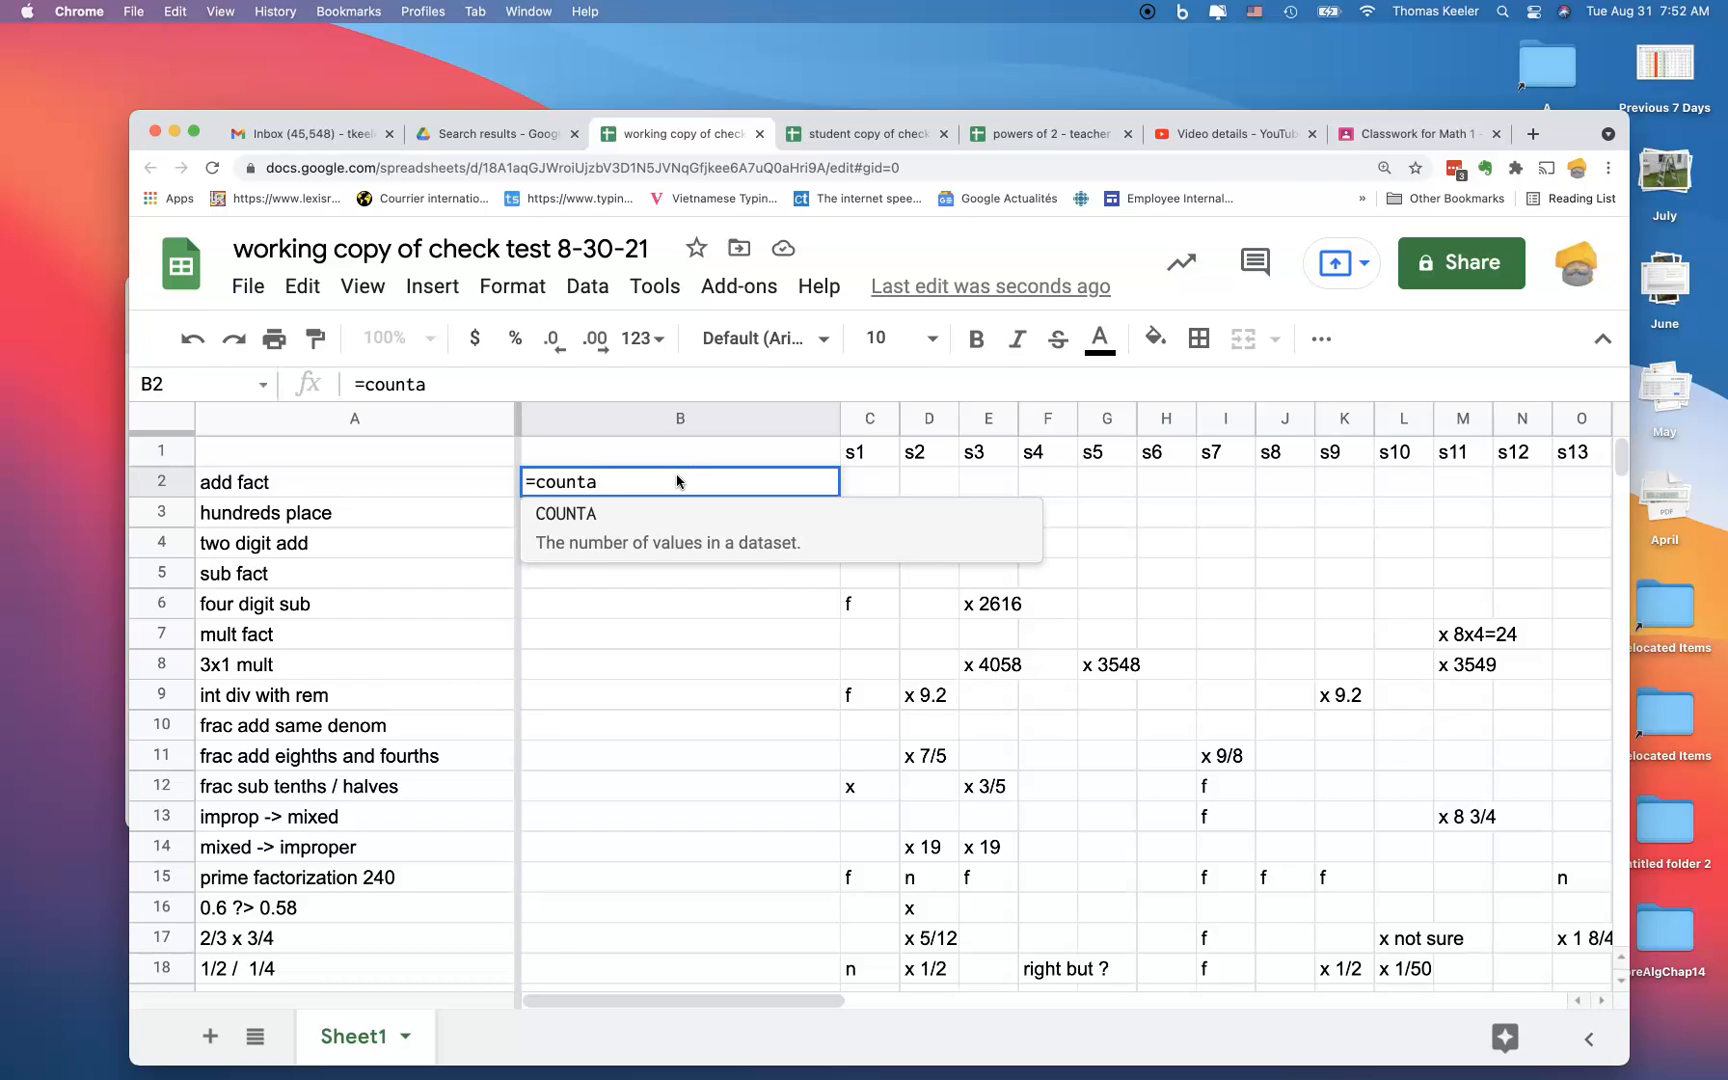
pyautogui.write('(')
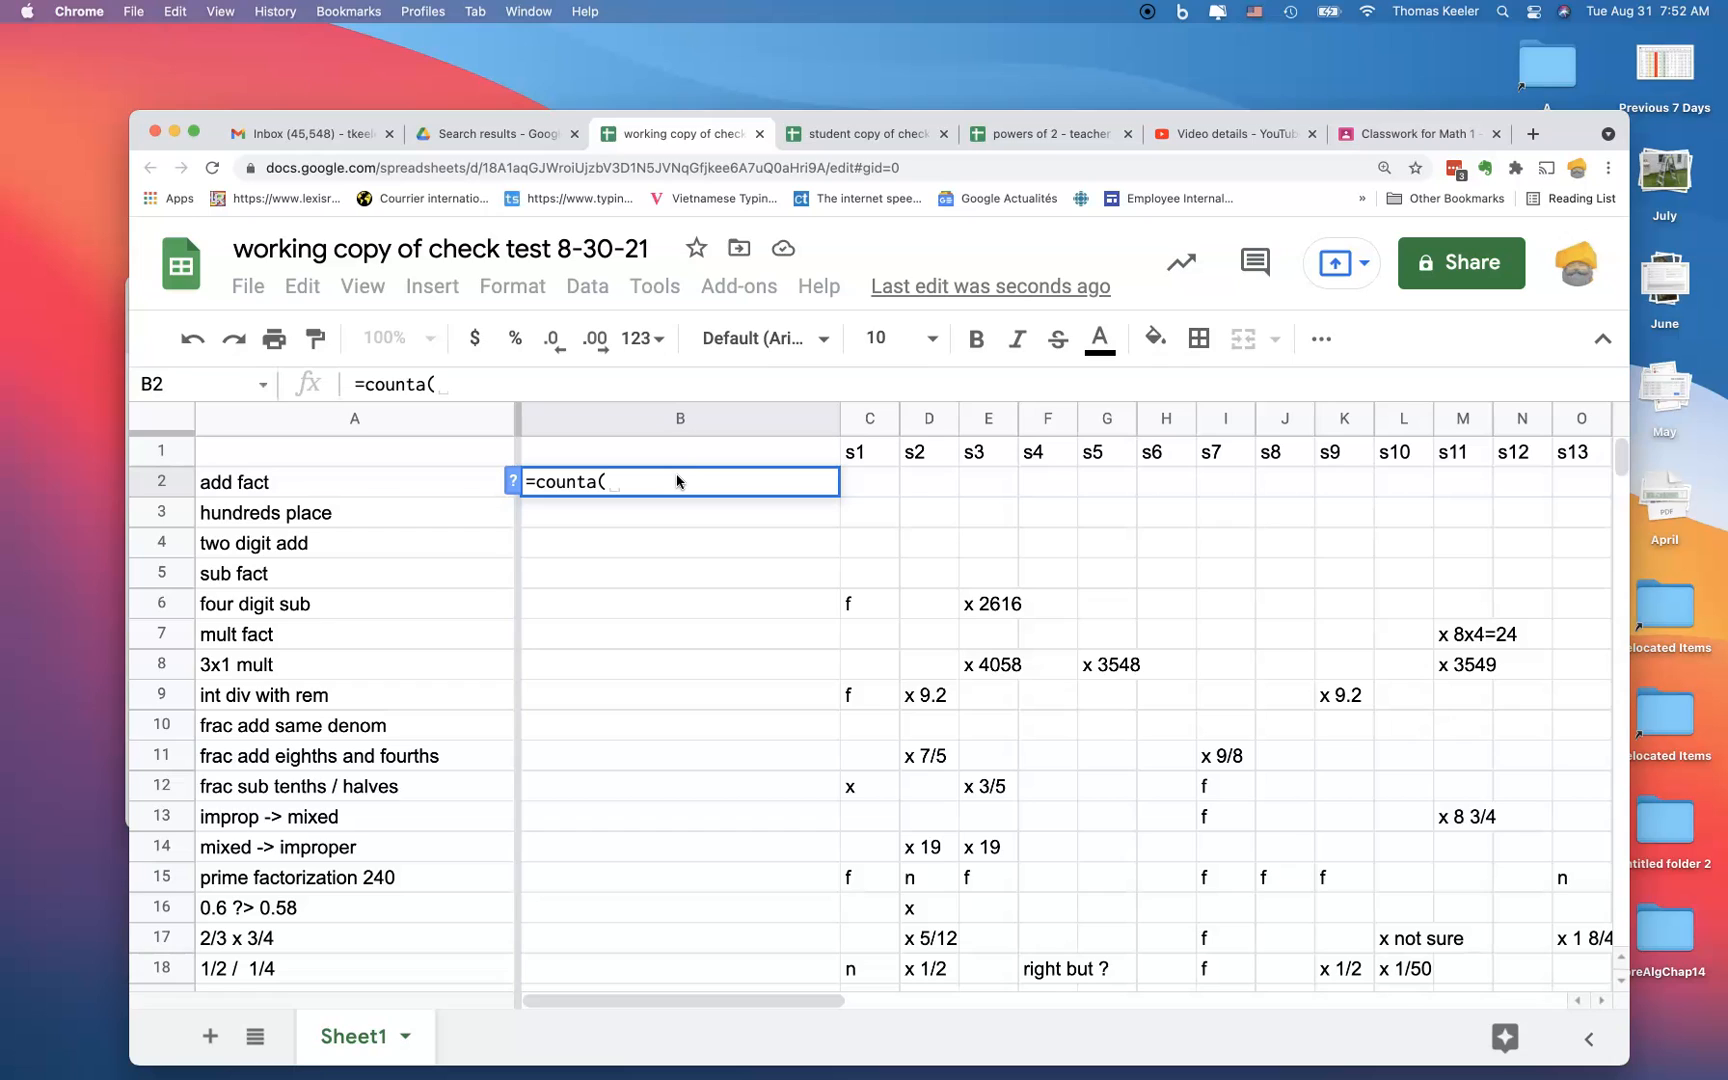
pyautogui.write('c2')
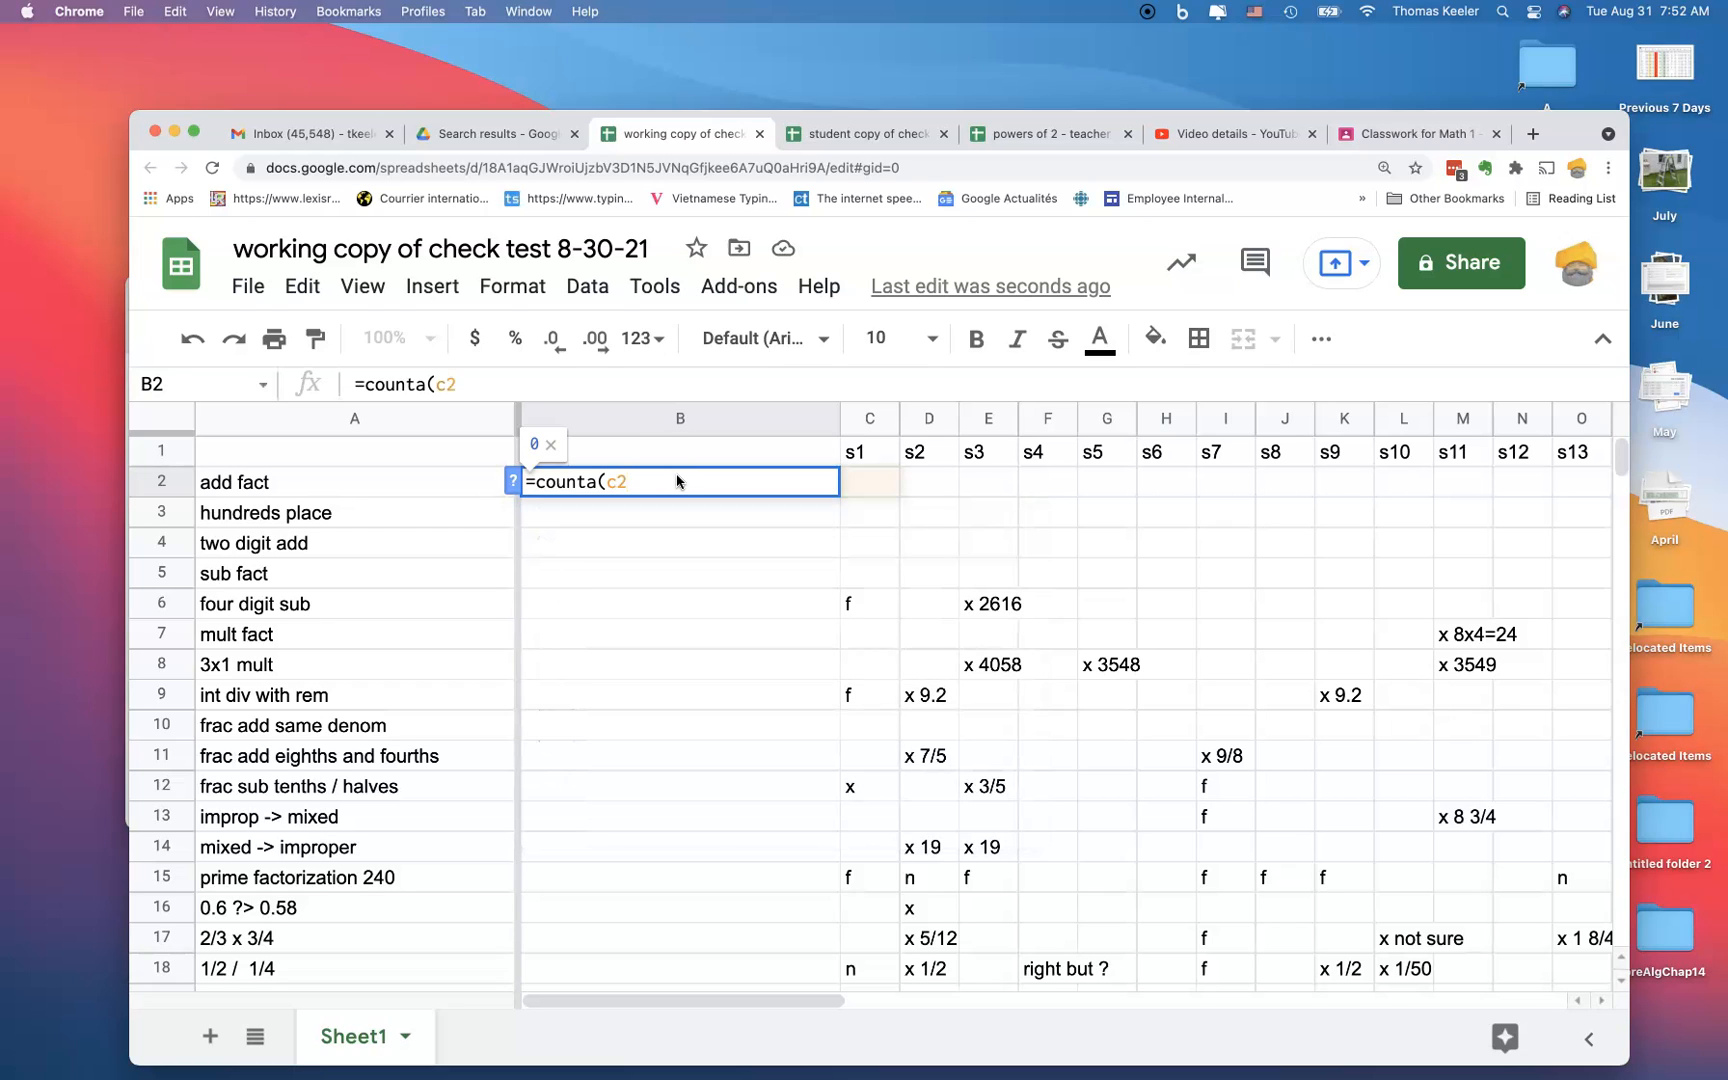
pyautogui.write(',')
pyautogui.click(733, 470)
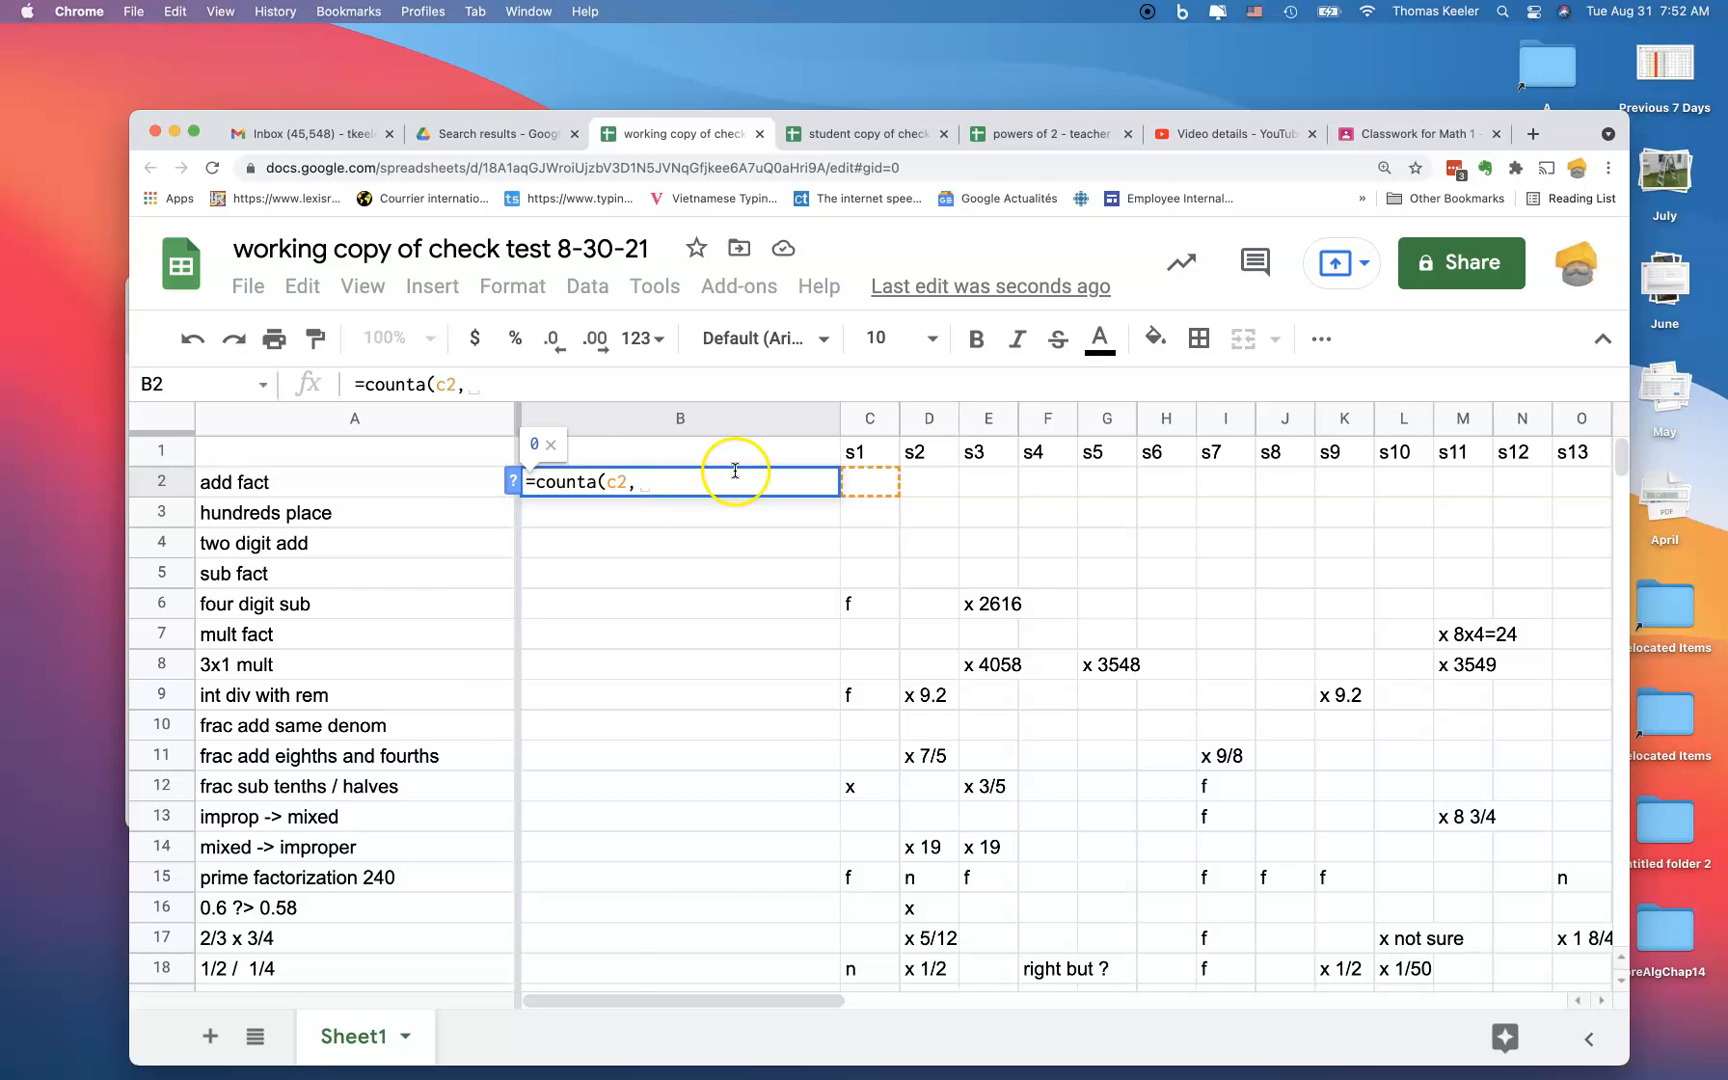
pyautogui.hscroll(15, 1108, 490)
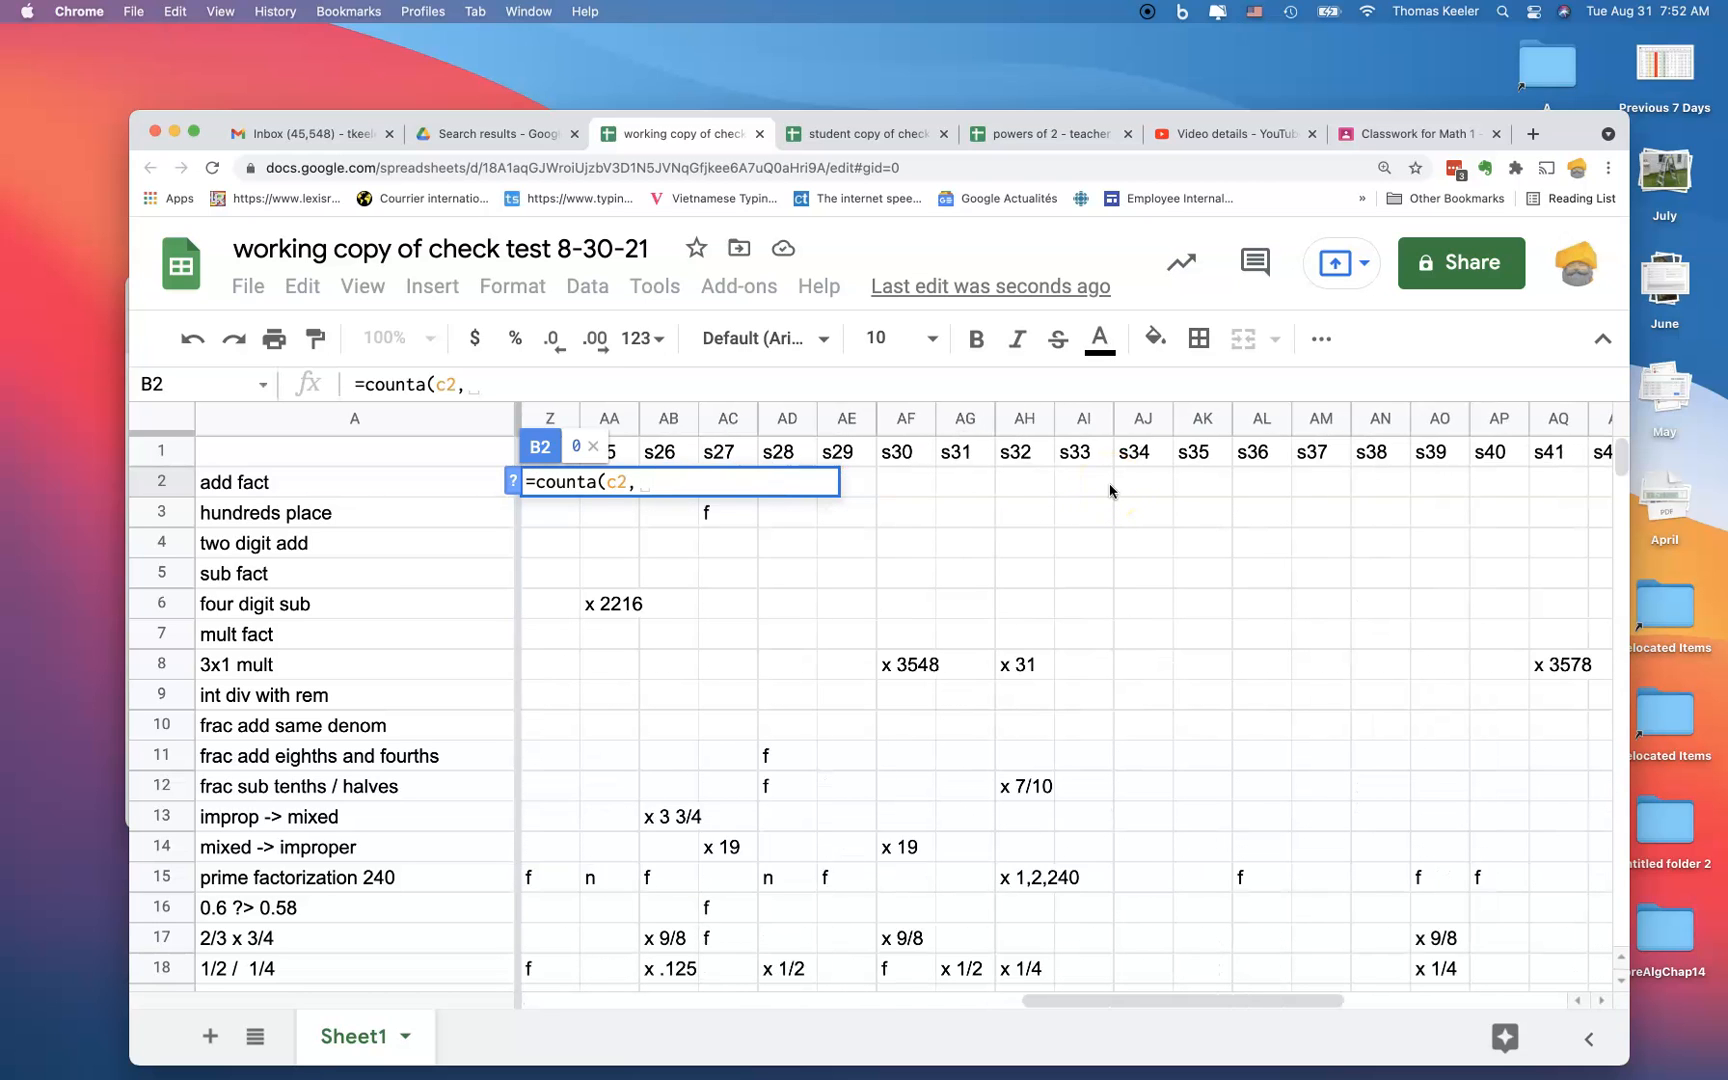
pyautogui.hscroll(10, 1110, 490)
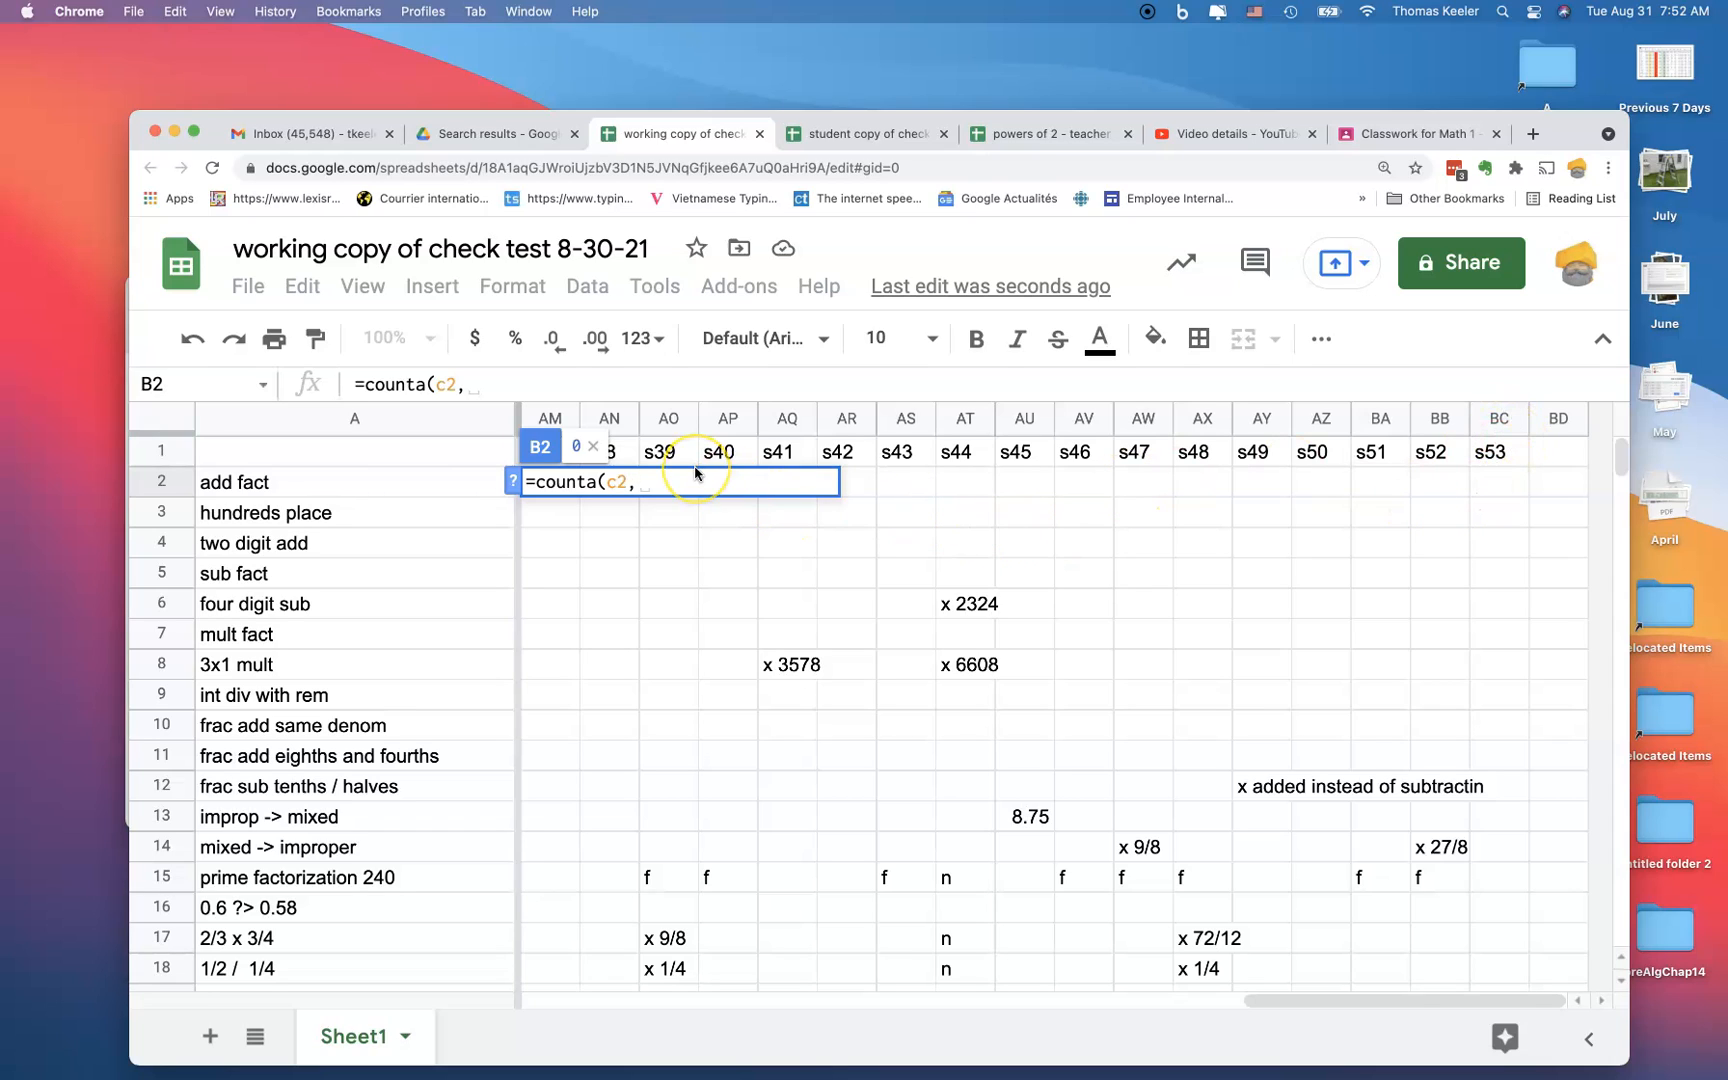
pyautogui.write('bc2')
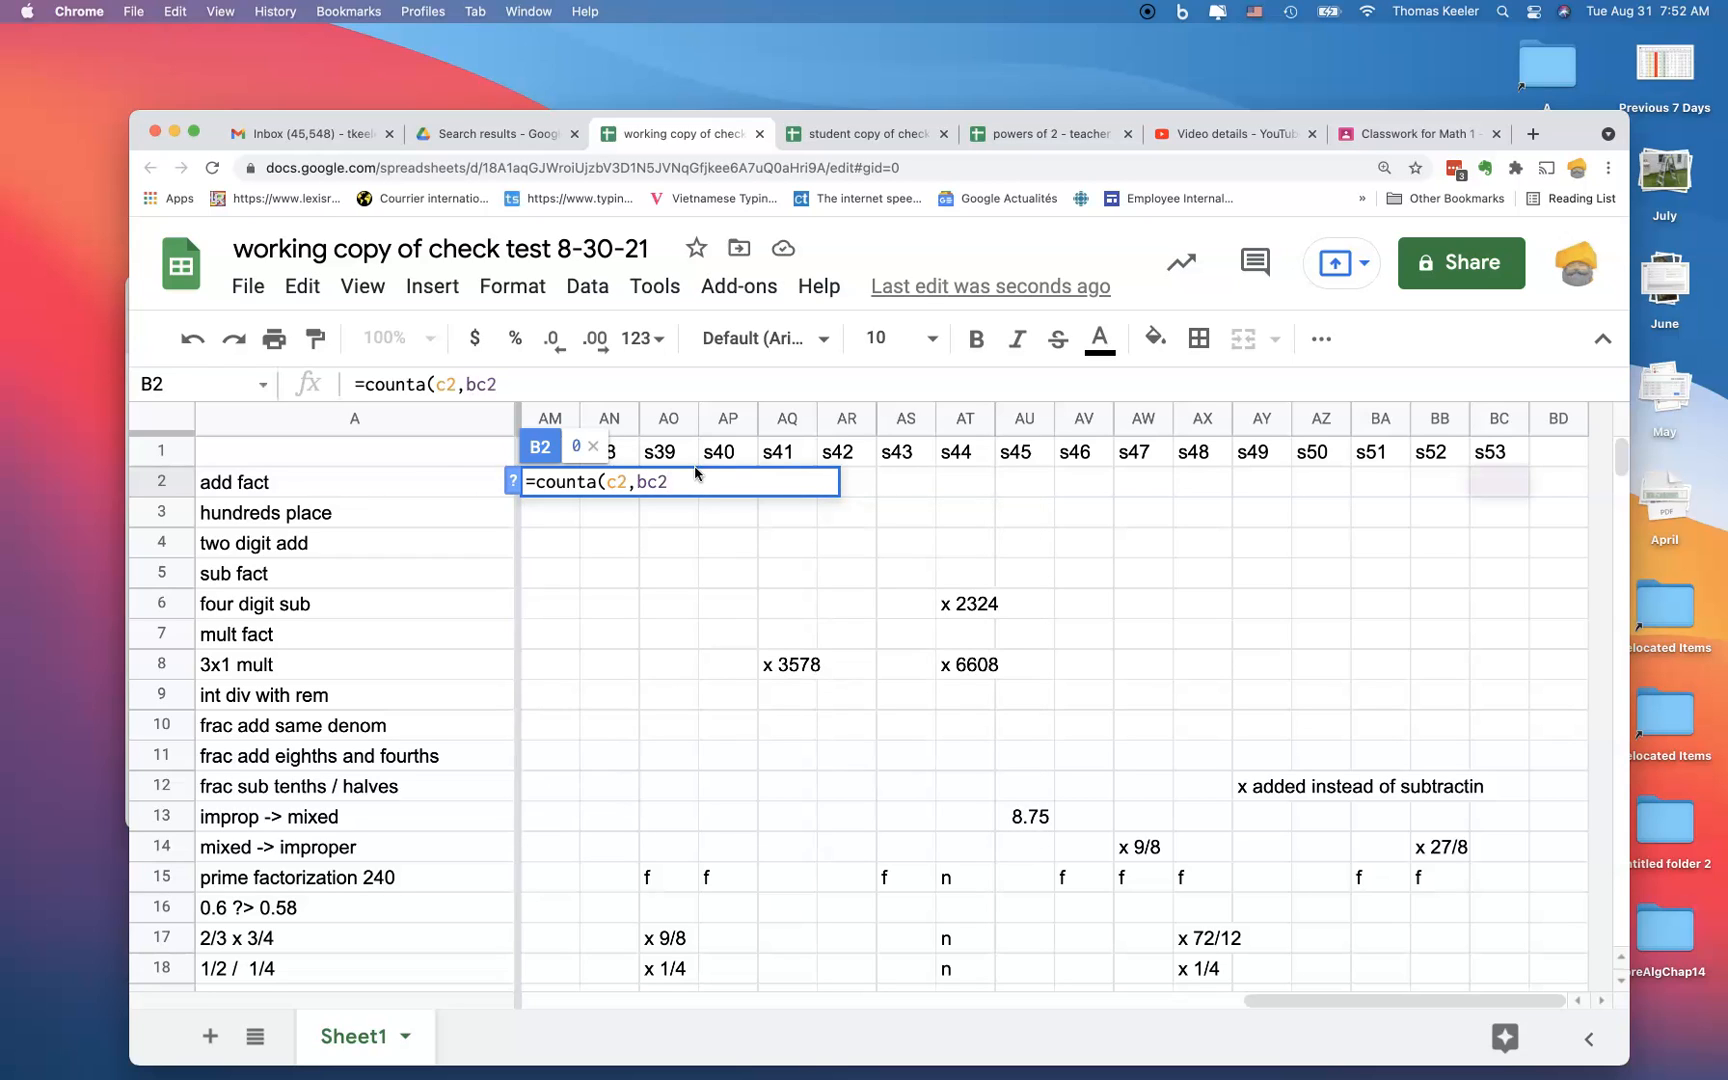
pyautogui.write(')')
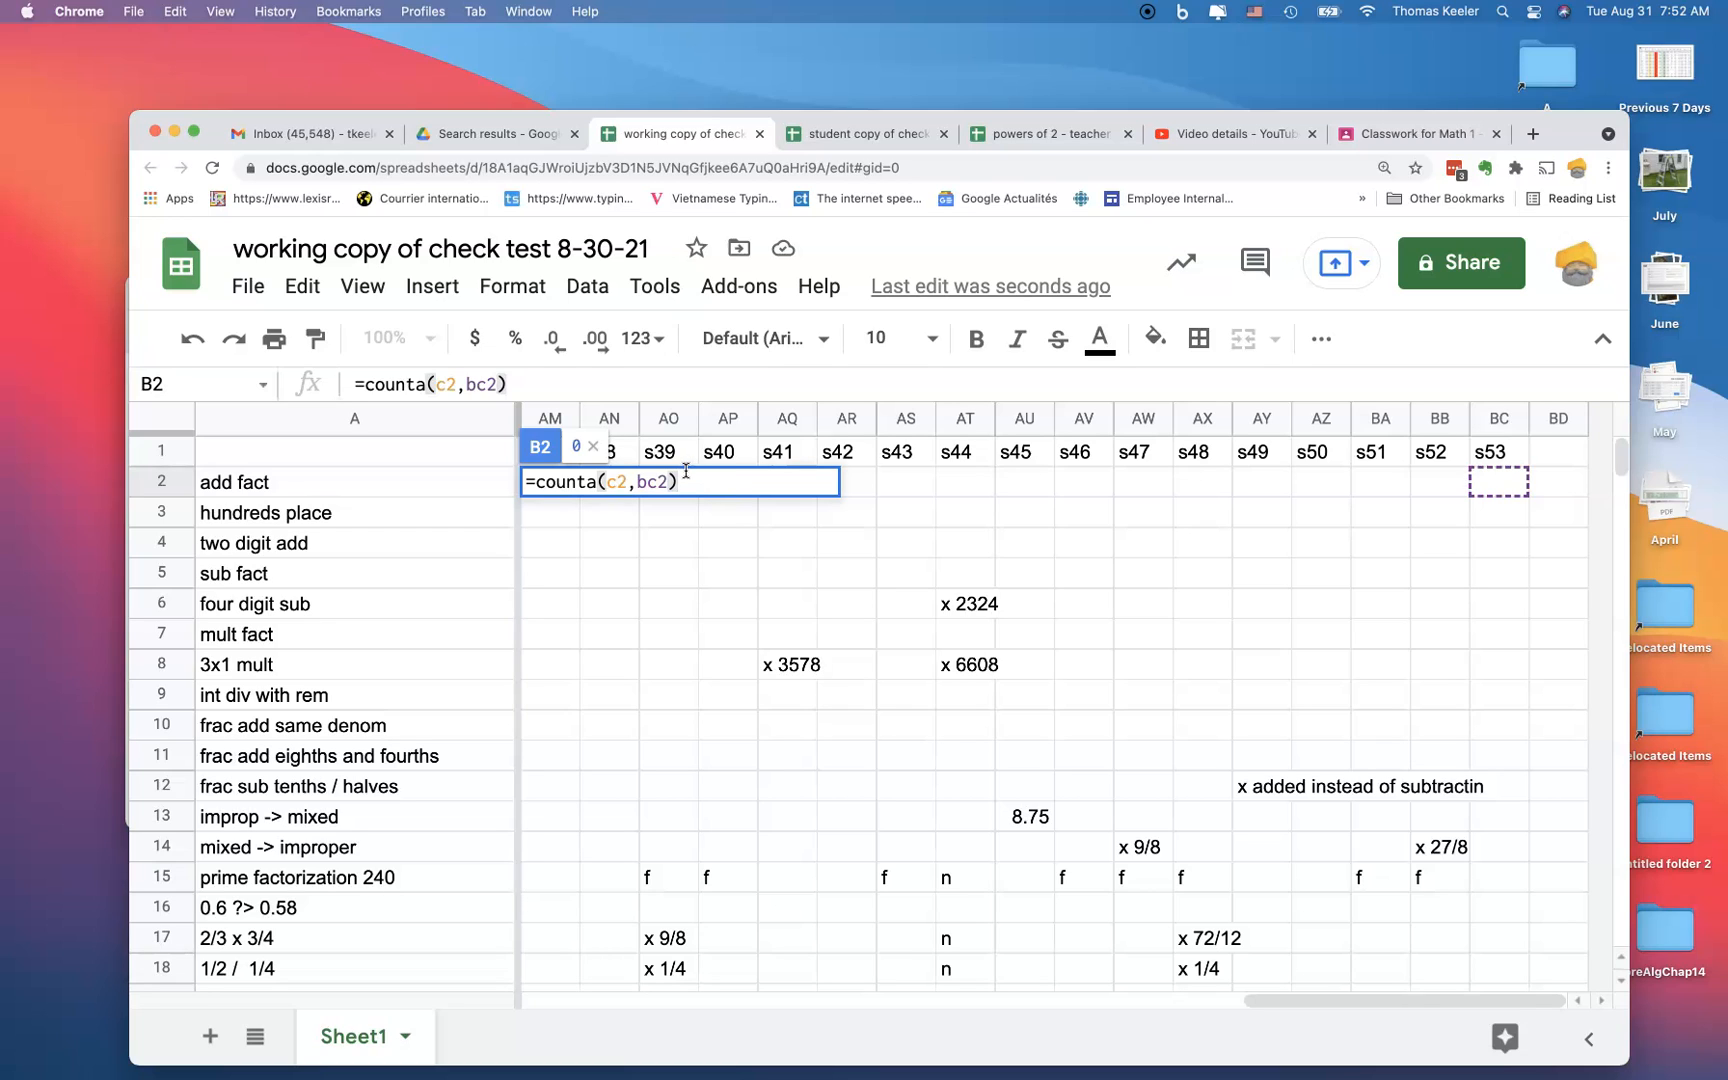
pyautogui.press('Return')
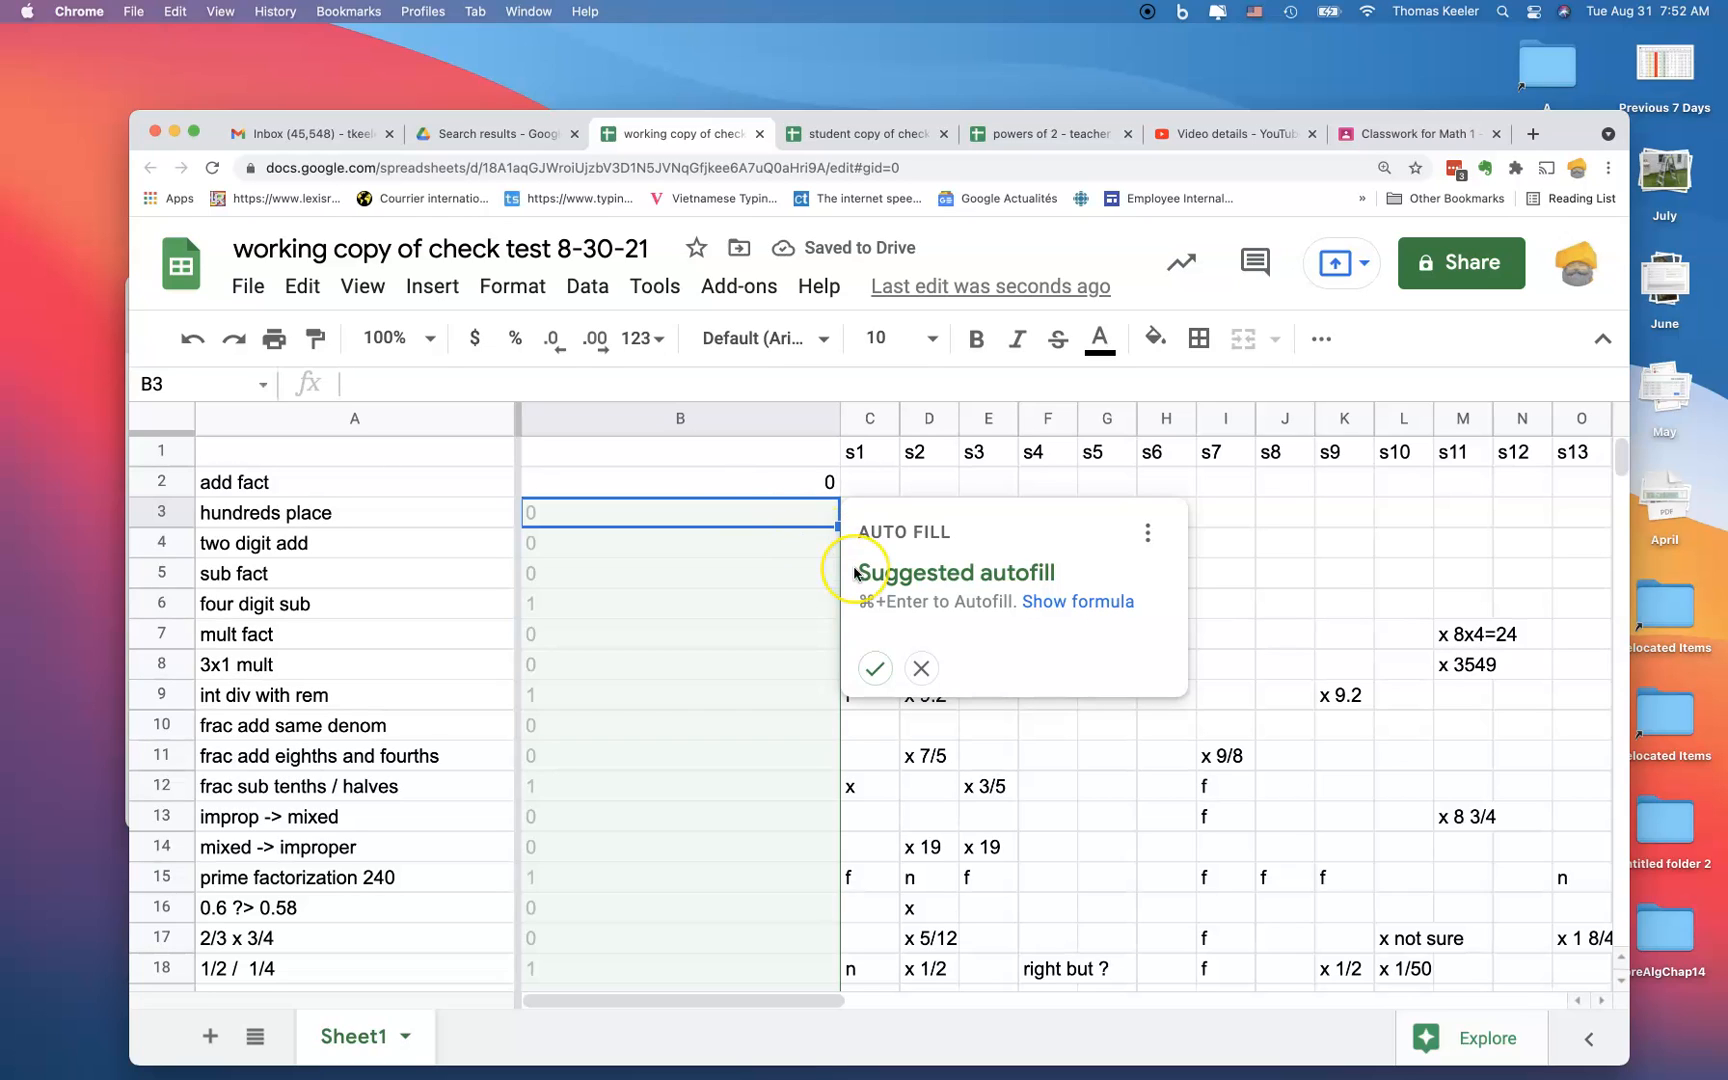
# Step: Change B2's formula to =counta(C2:BC2) so it counts the whole row range
pyautogui.click(751, 491)
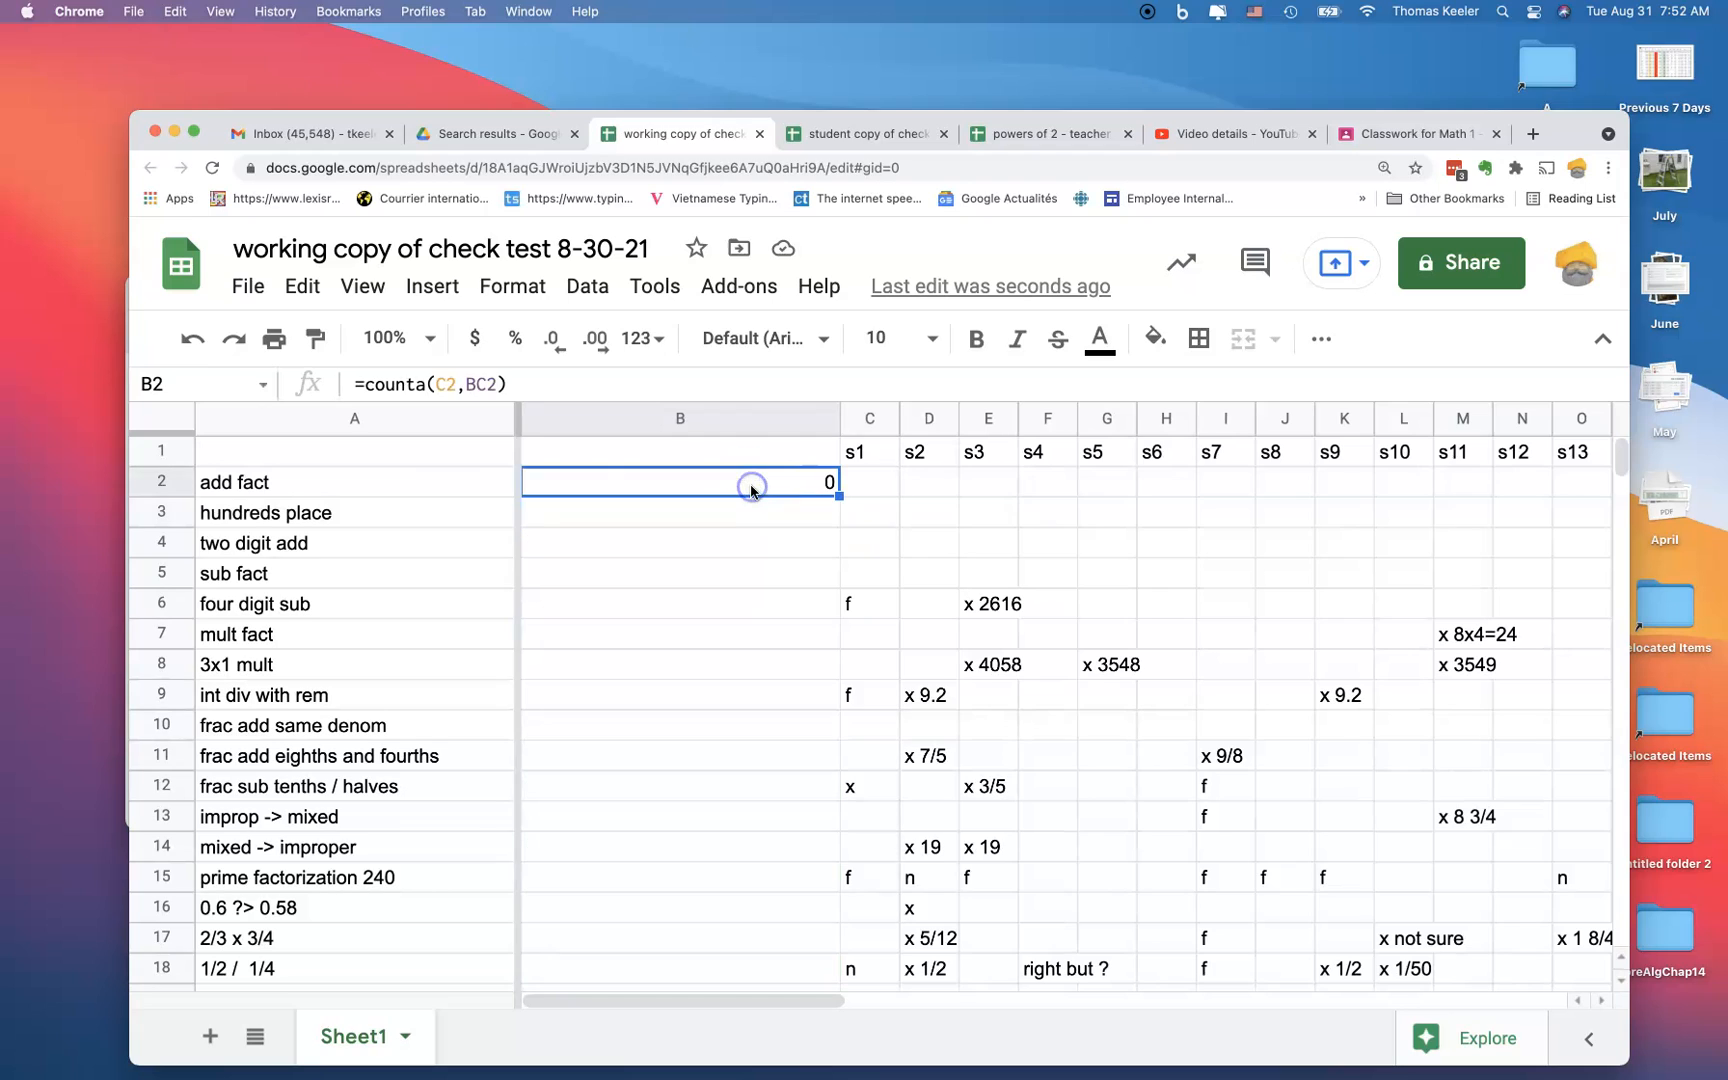
pyautogui.click(462, 384)
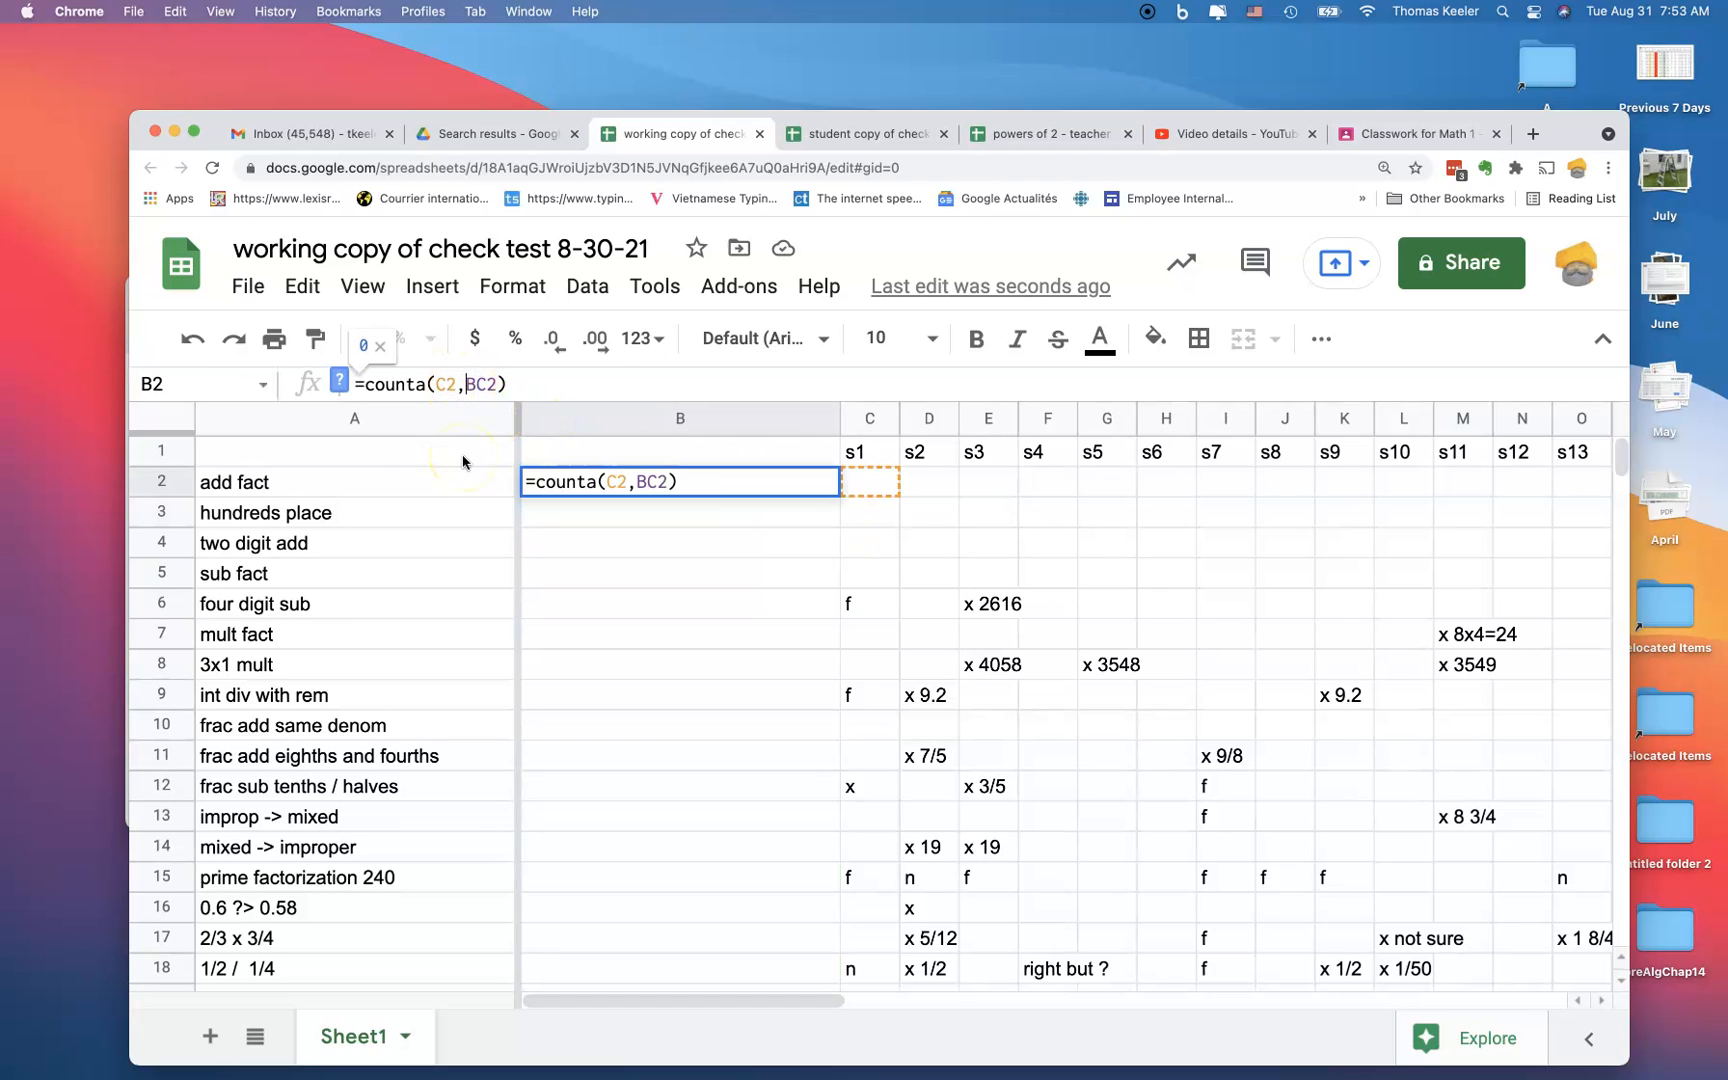
pyautogui.press('BackSpace')
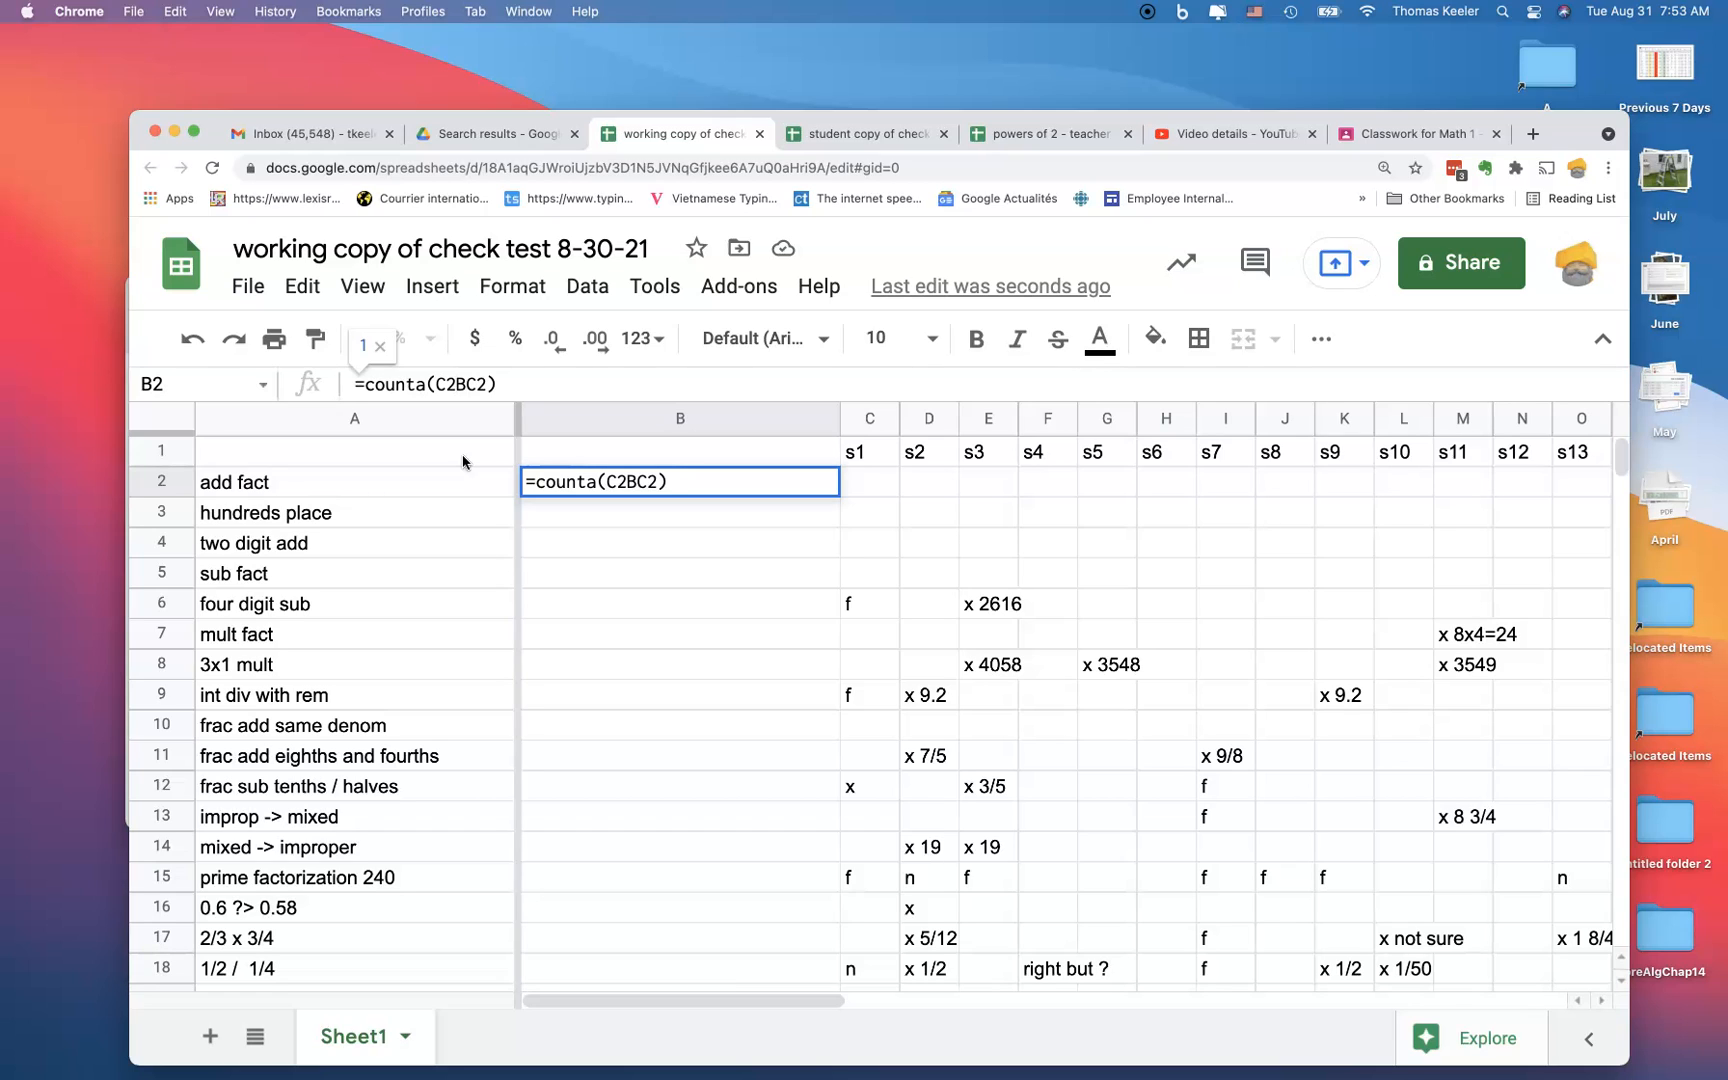
pyautogui.write(':')
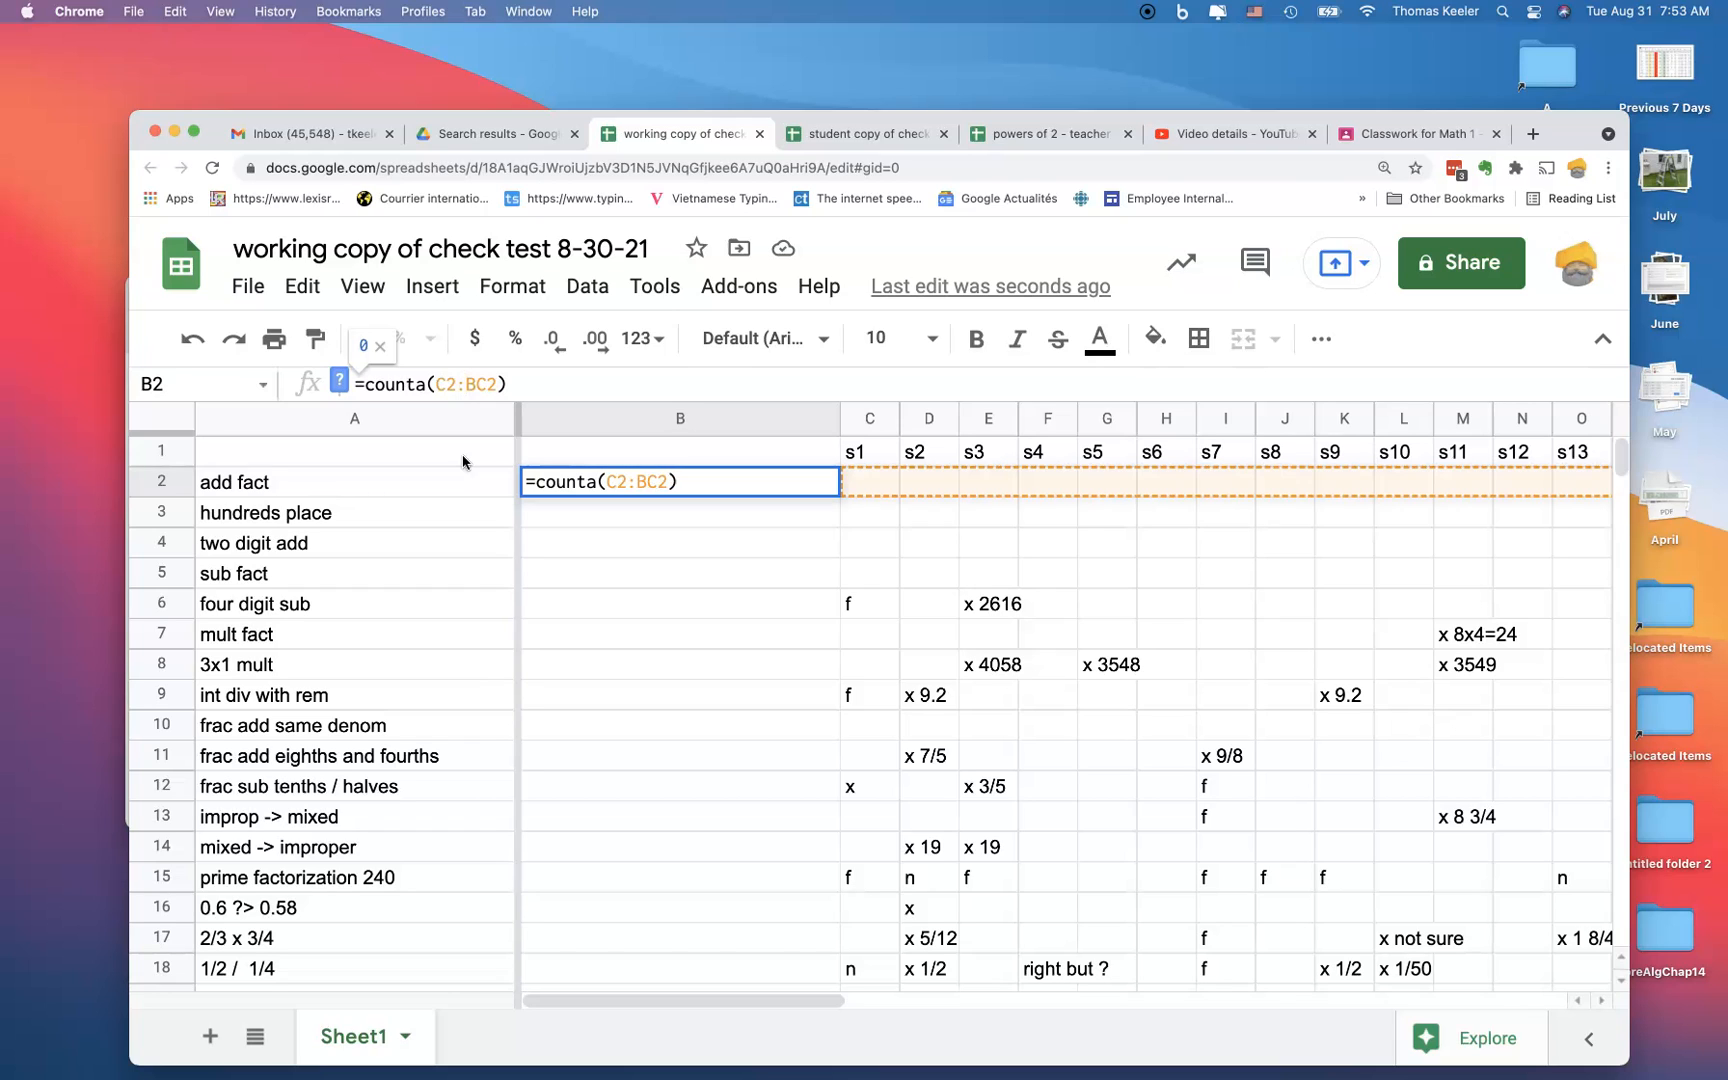
pyautogui.press('Return')
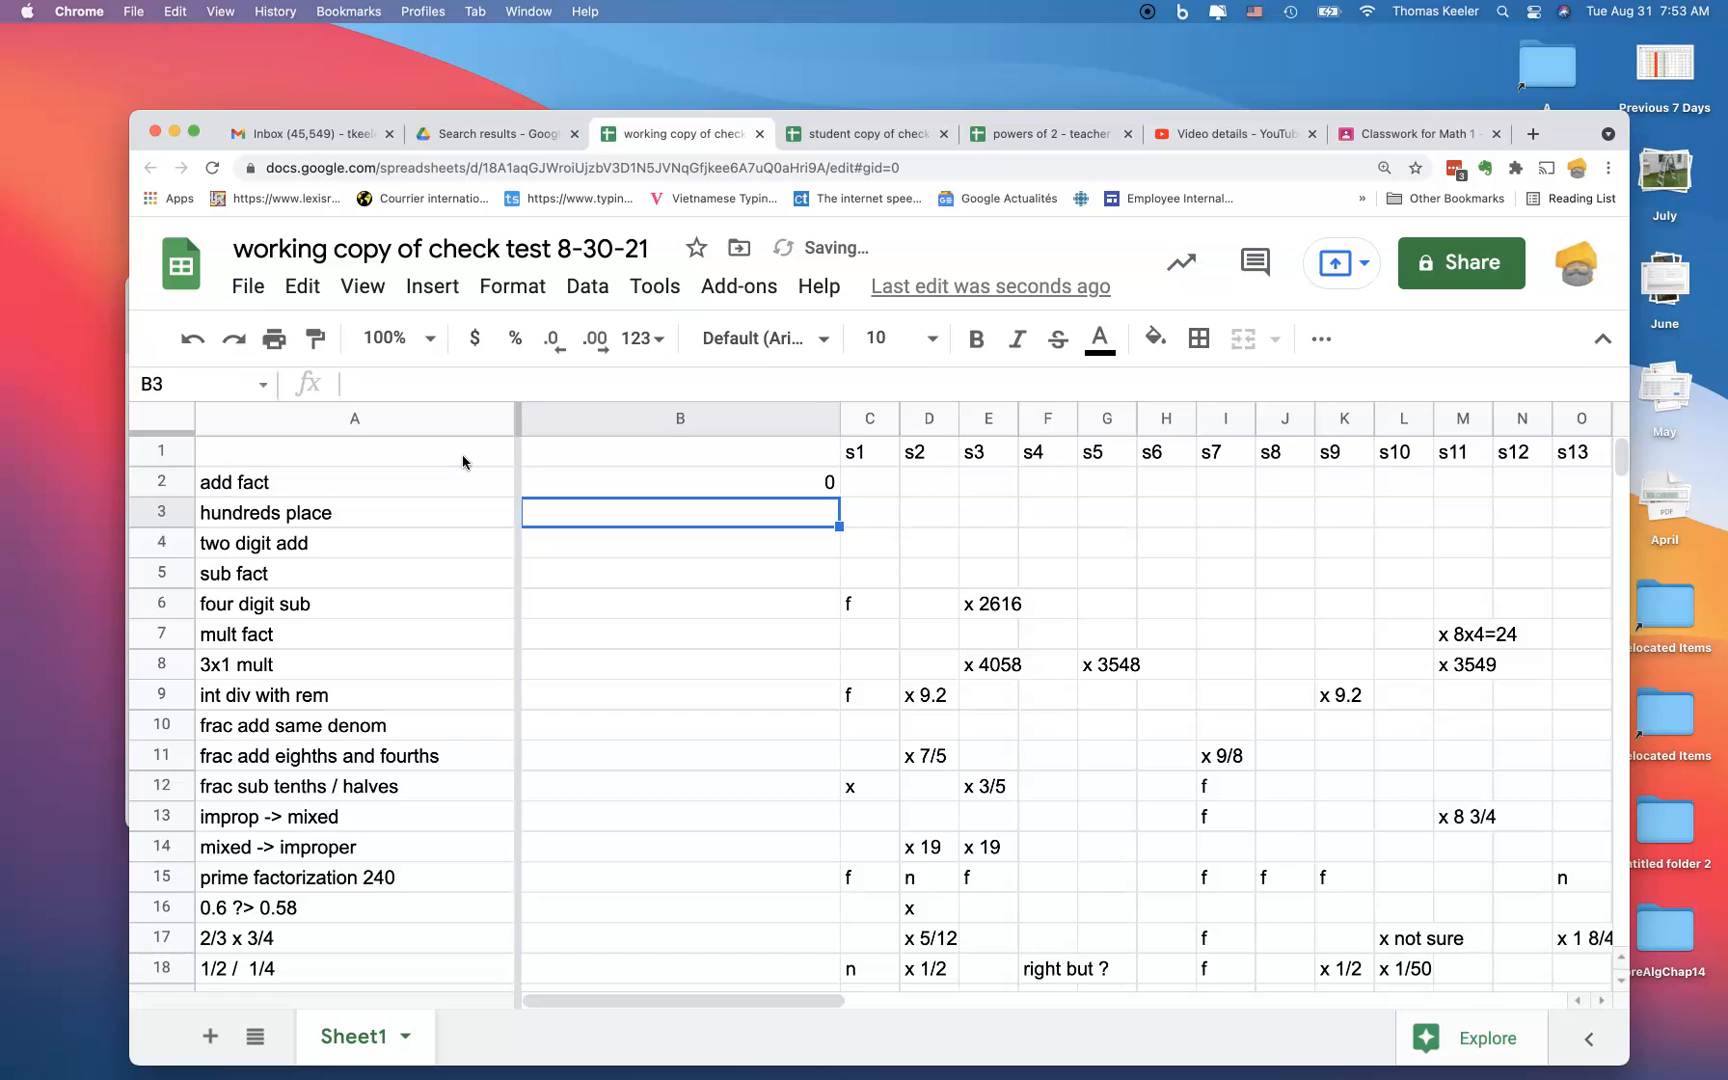
# Step: Fill B2's COUNTA formula down column B through row 21
pyautogui.click(664, 490)
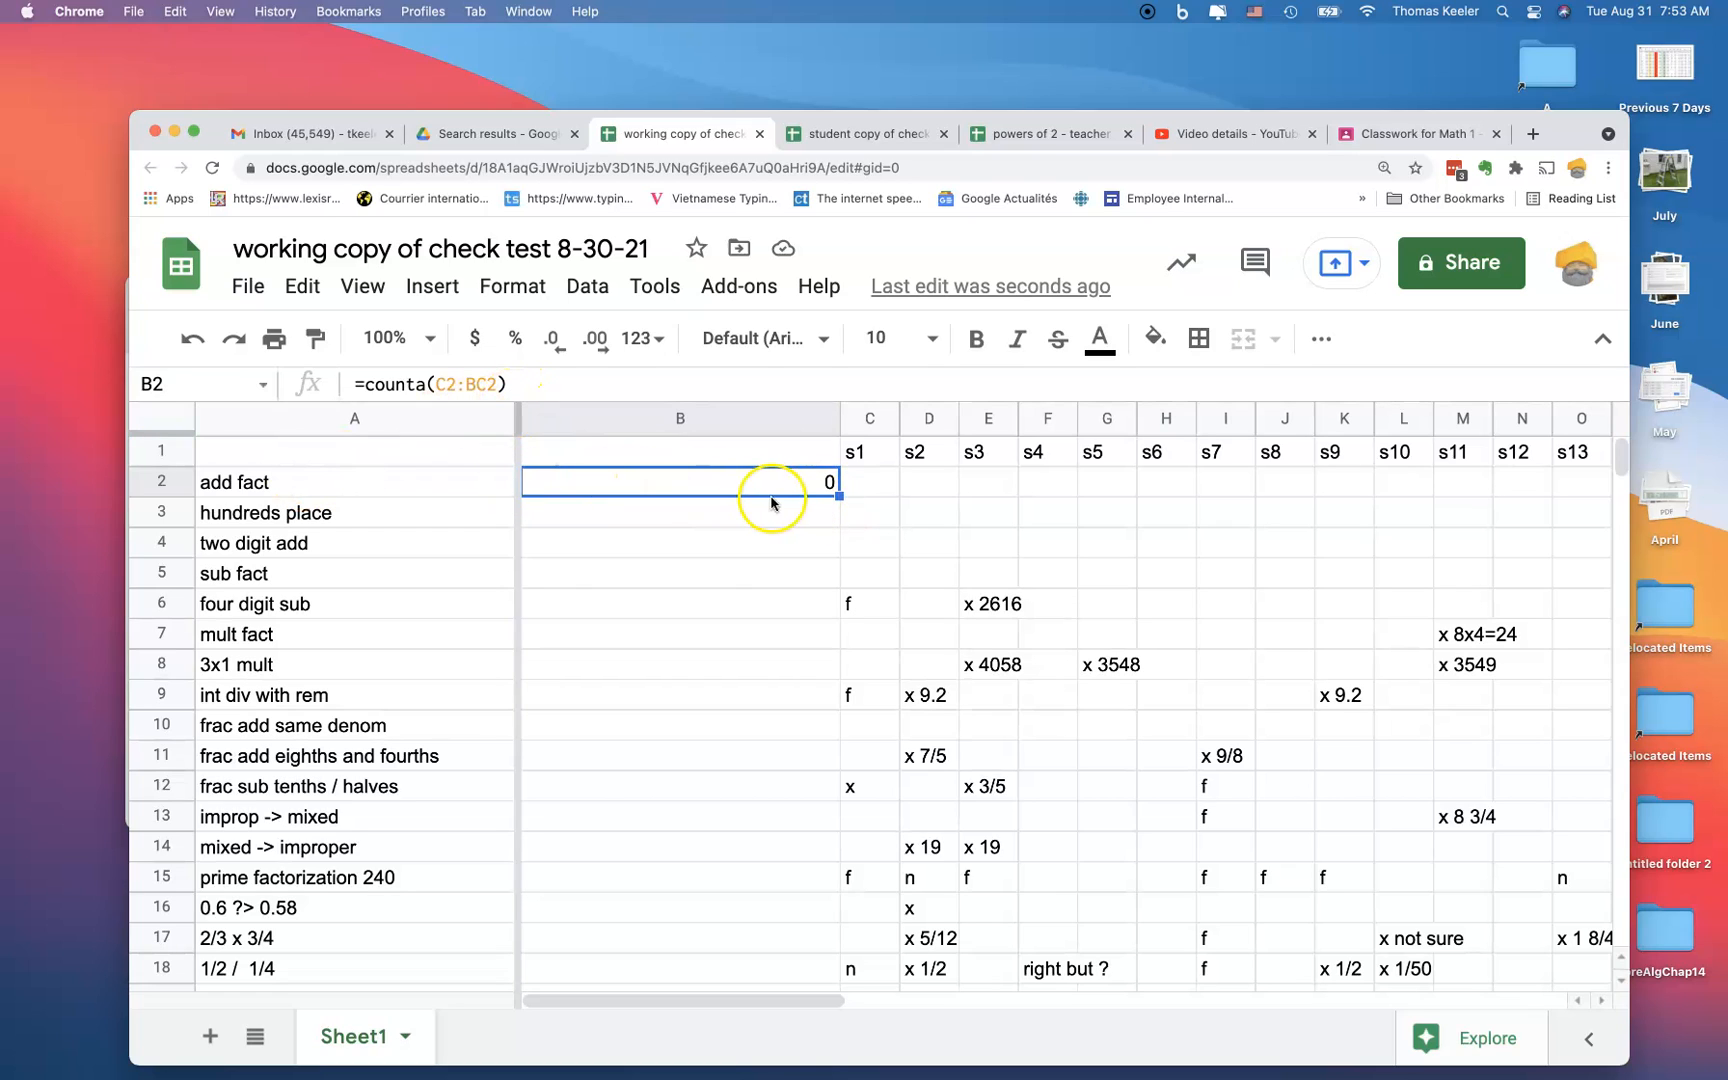
pyautogui.moveTo(838, 495); pyautogui.dragTo(805, 983)
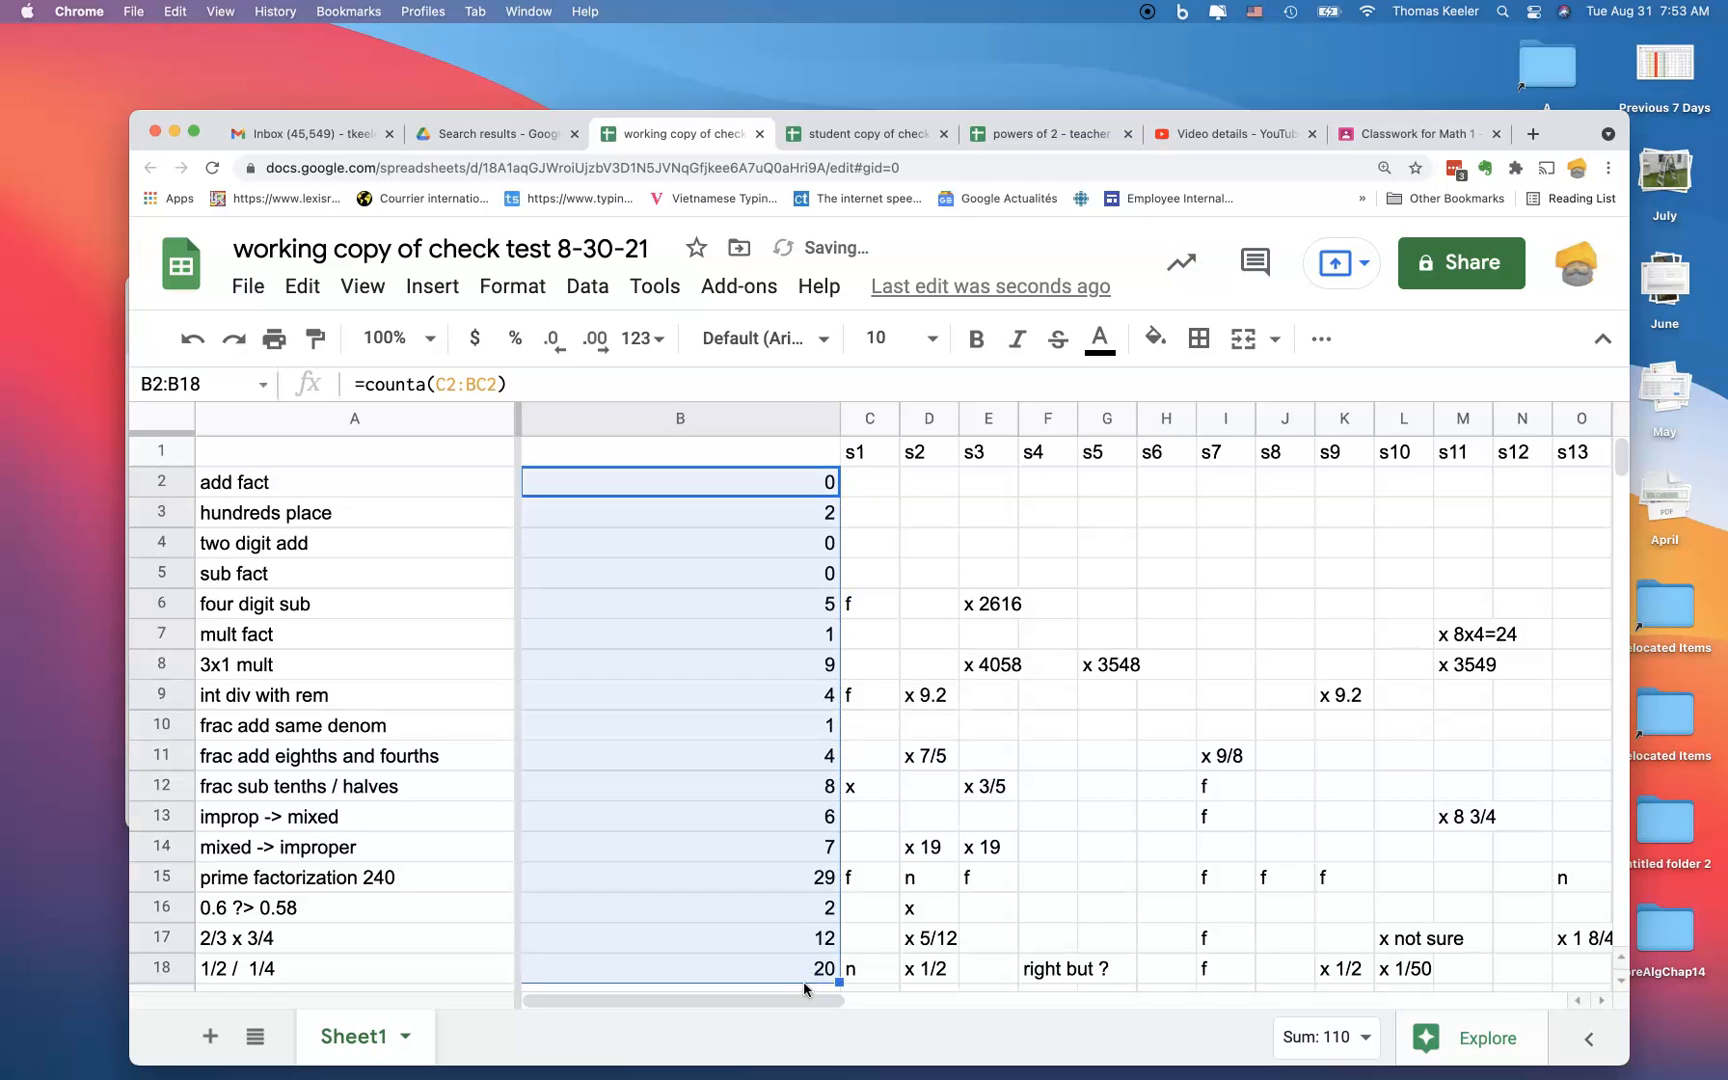
pyautogui.scroll(-1, 786, 849)
pyautogui.scroll(-2, 786, 849)
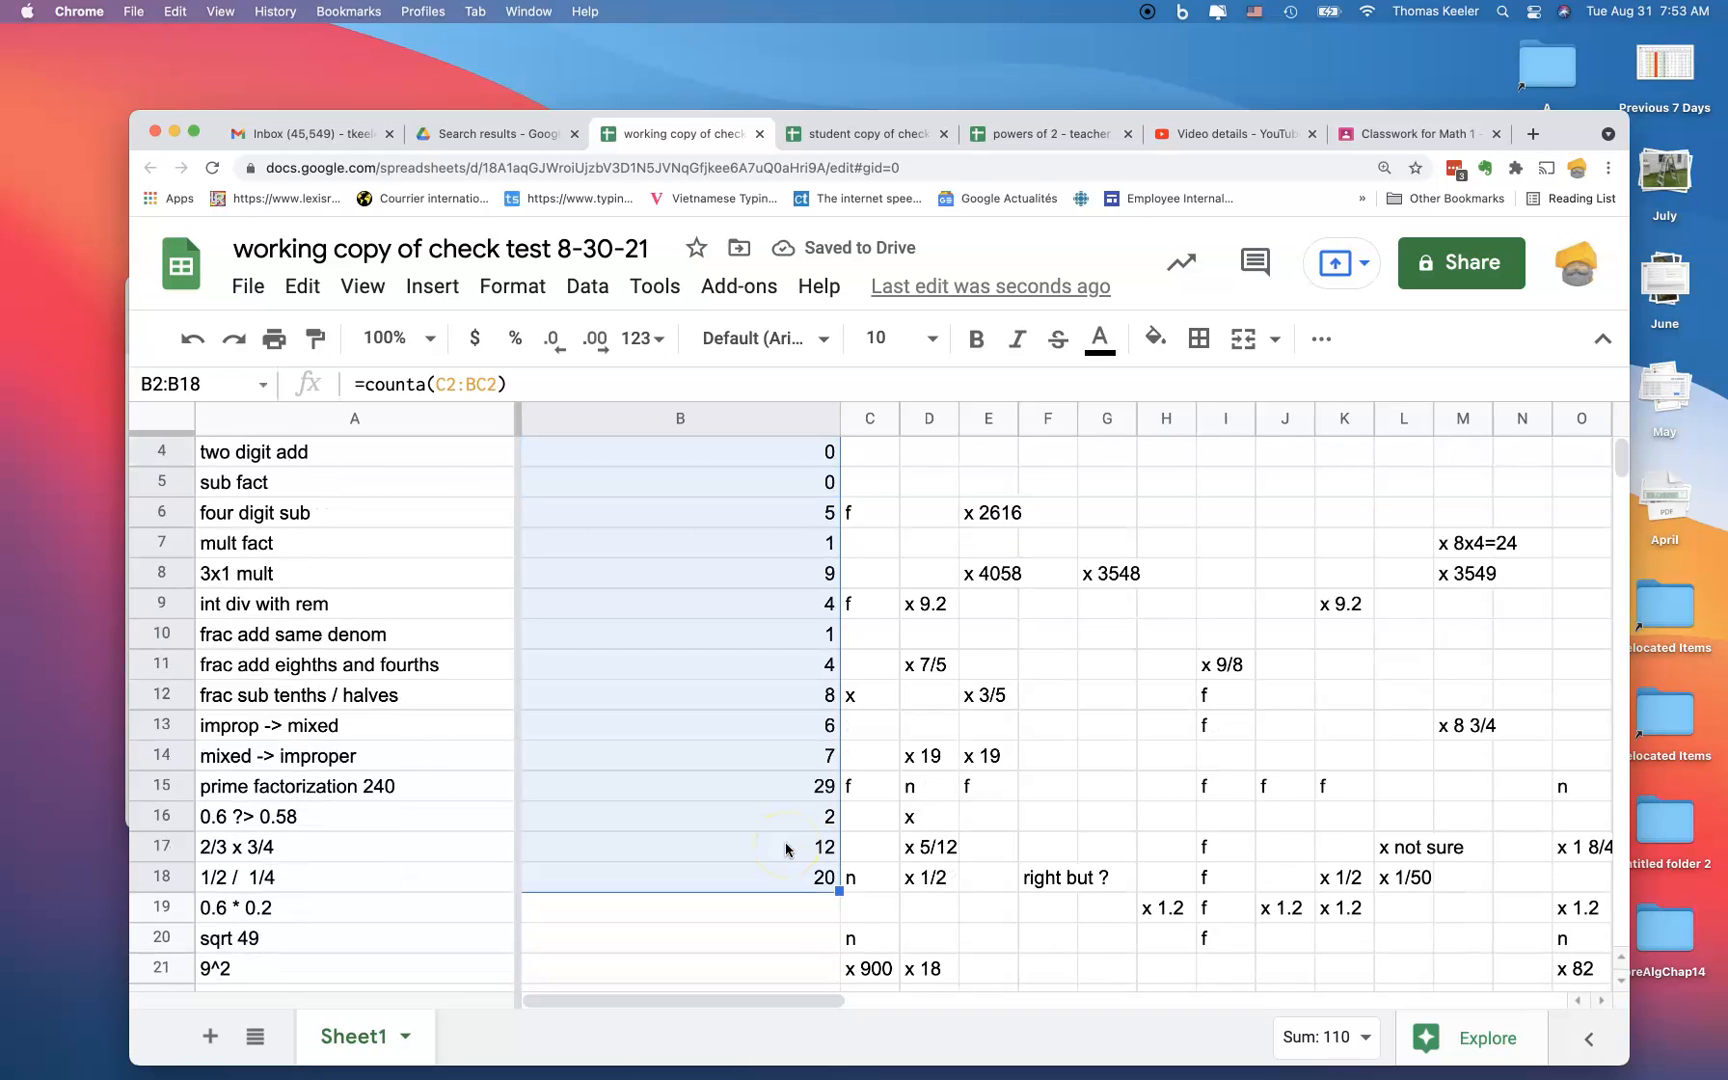
pyautogui.scroll(-4, 786, 849)
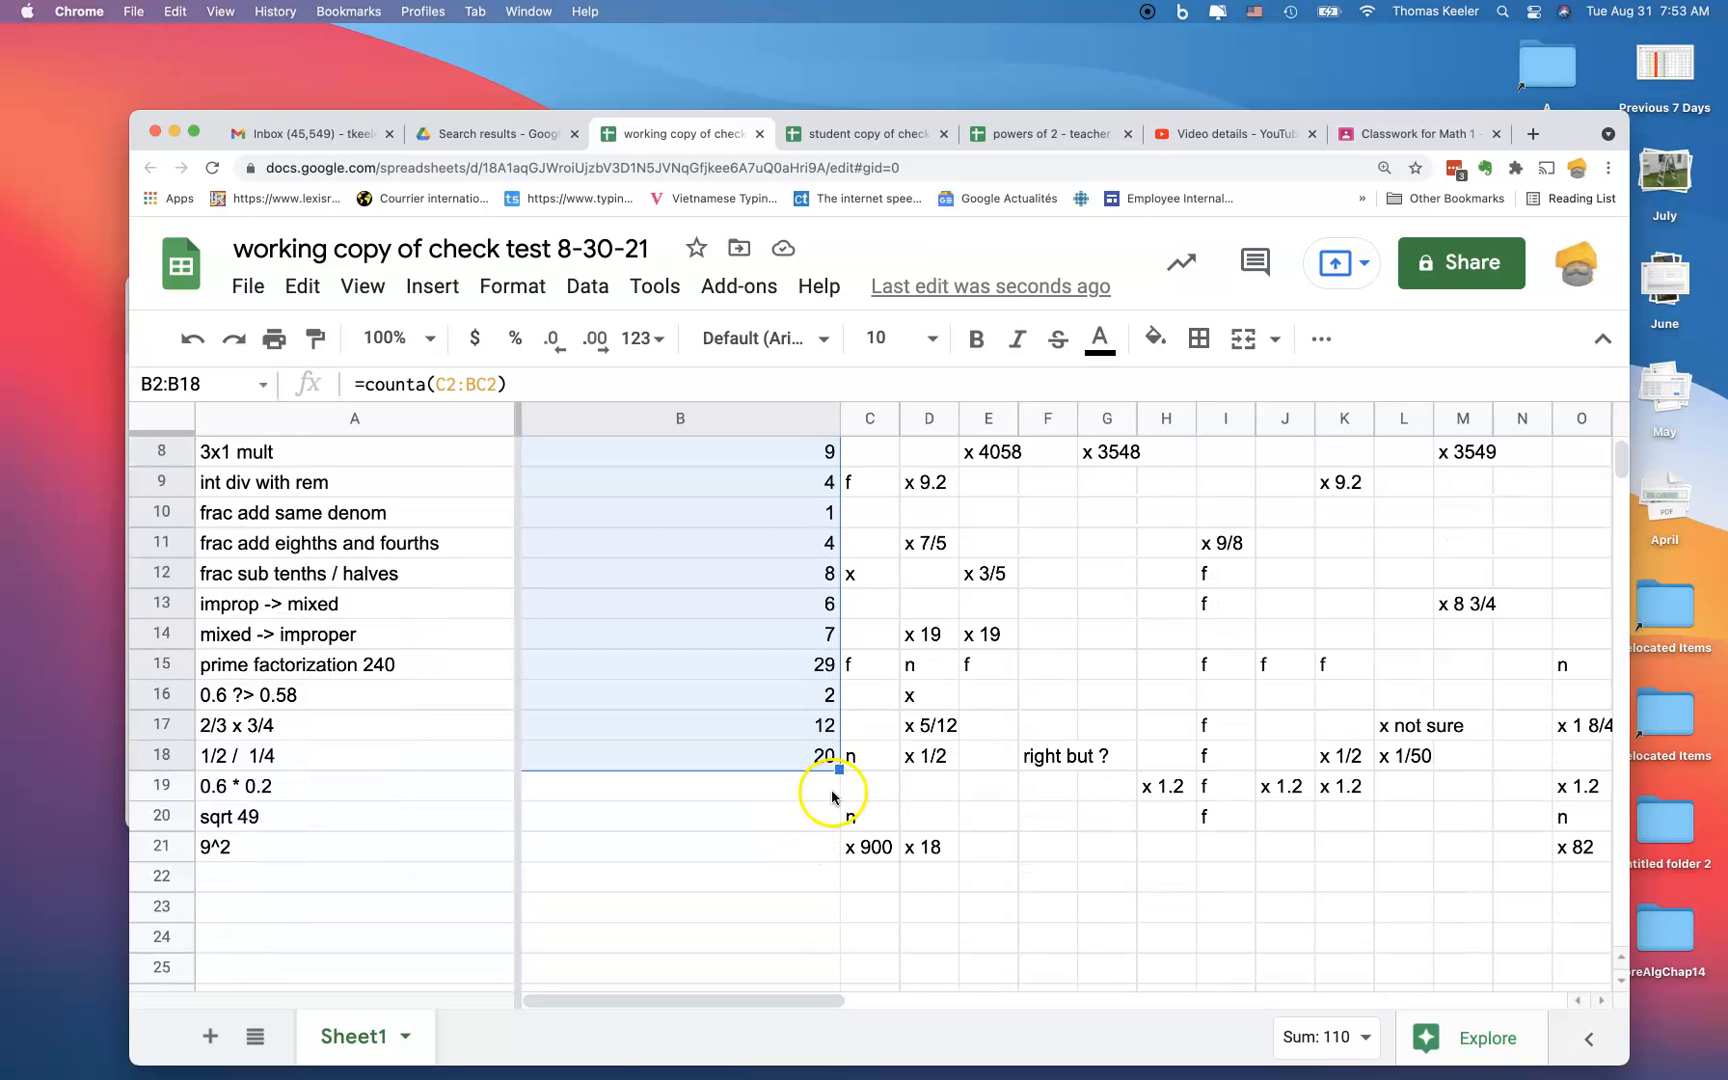
pyautogui.moveTo(837, 781); pyautogui.dragTo(836, 843)
pyautogui.scroll(5, 957, 843)
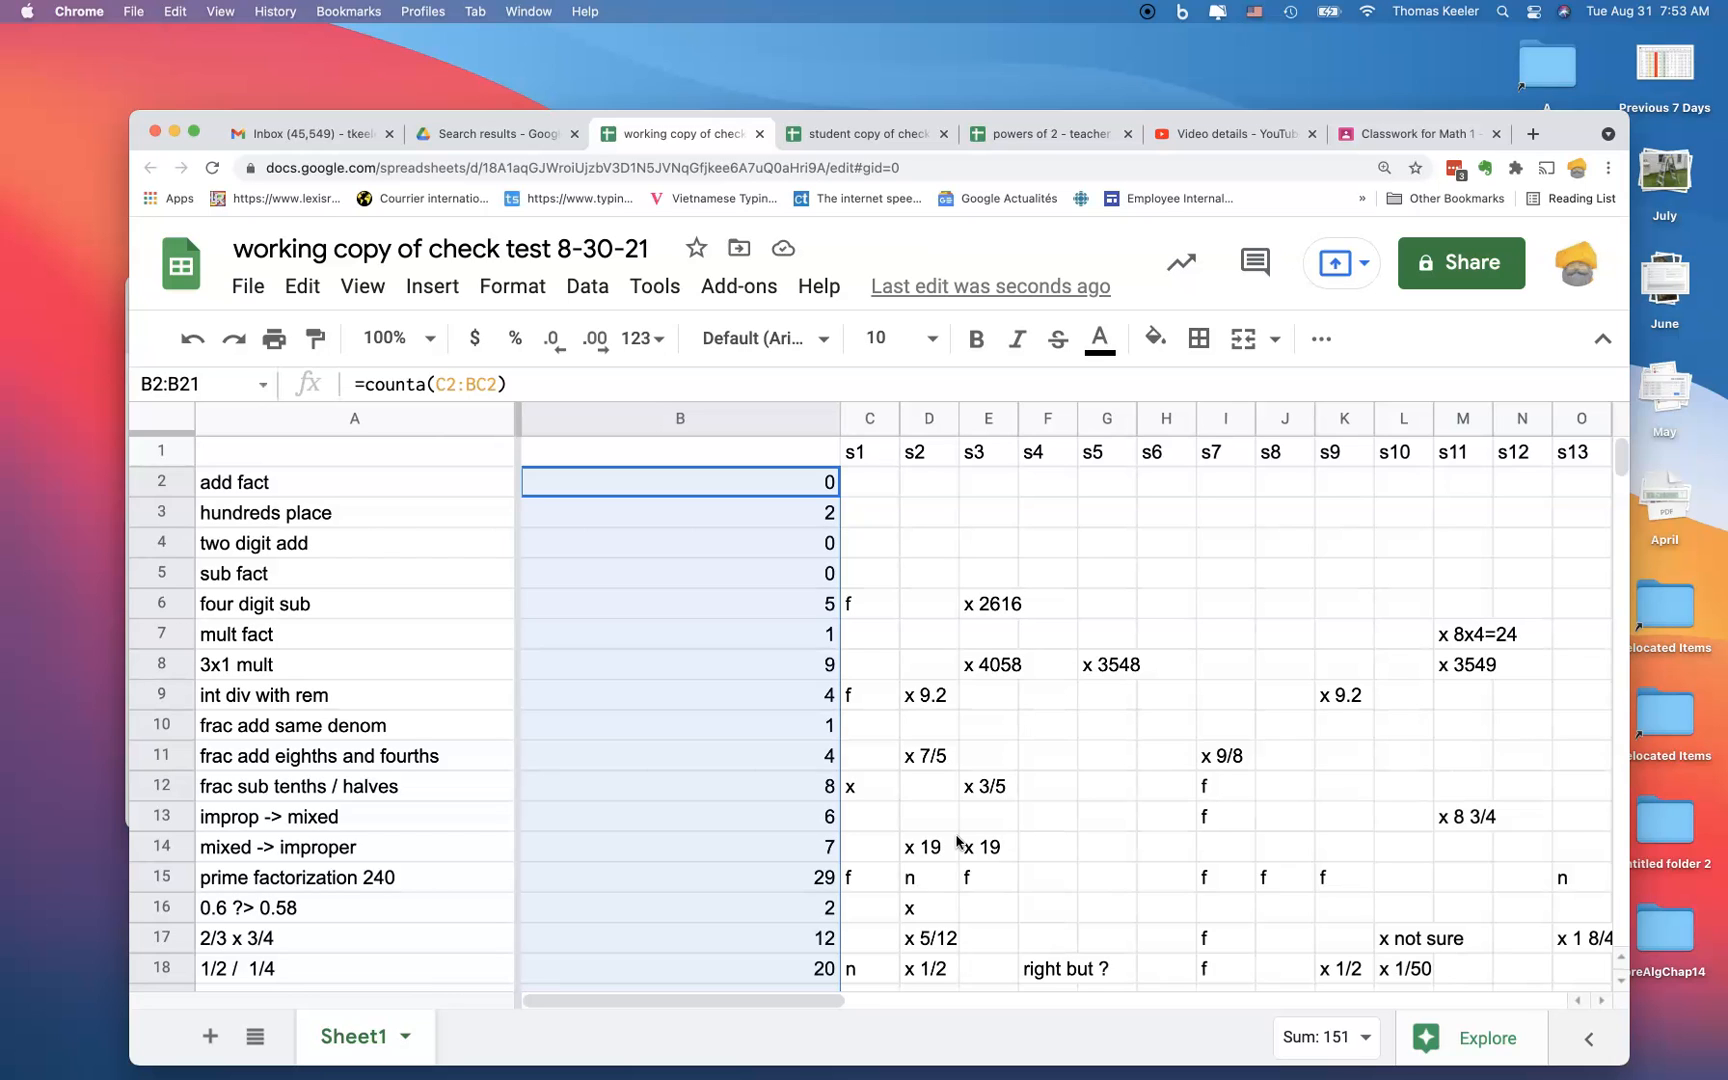
# Step: Narrow column B so the counts sit next to the skill names
pyautogui.click(163, 878)
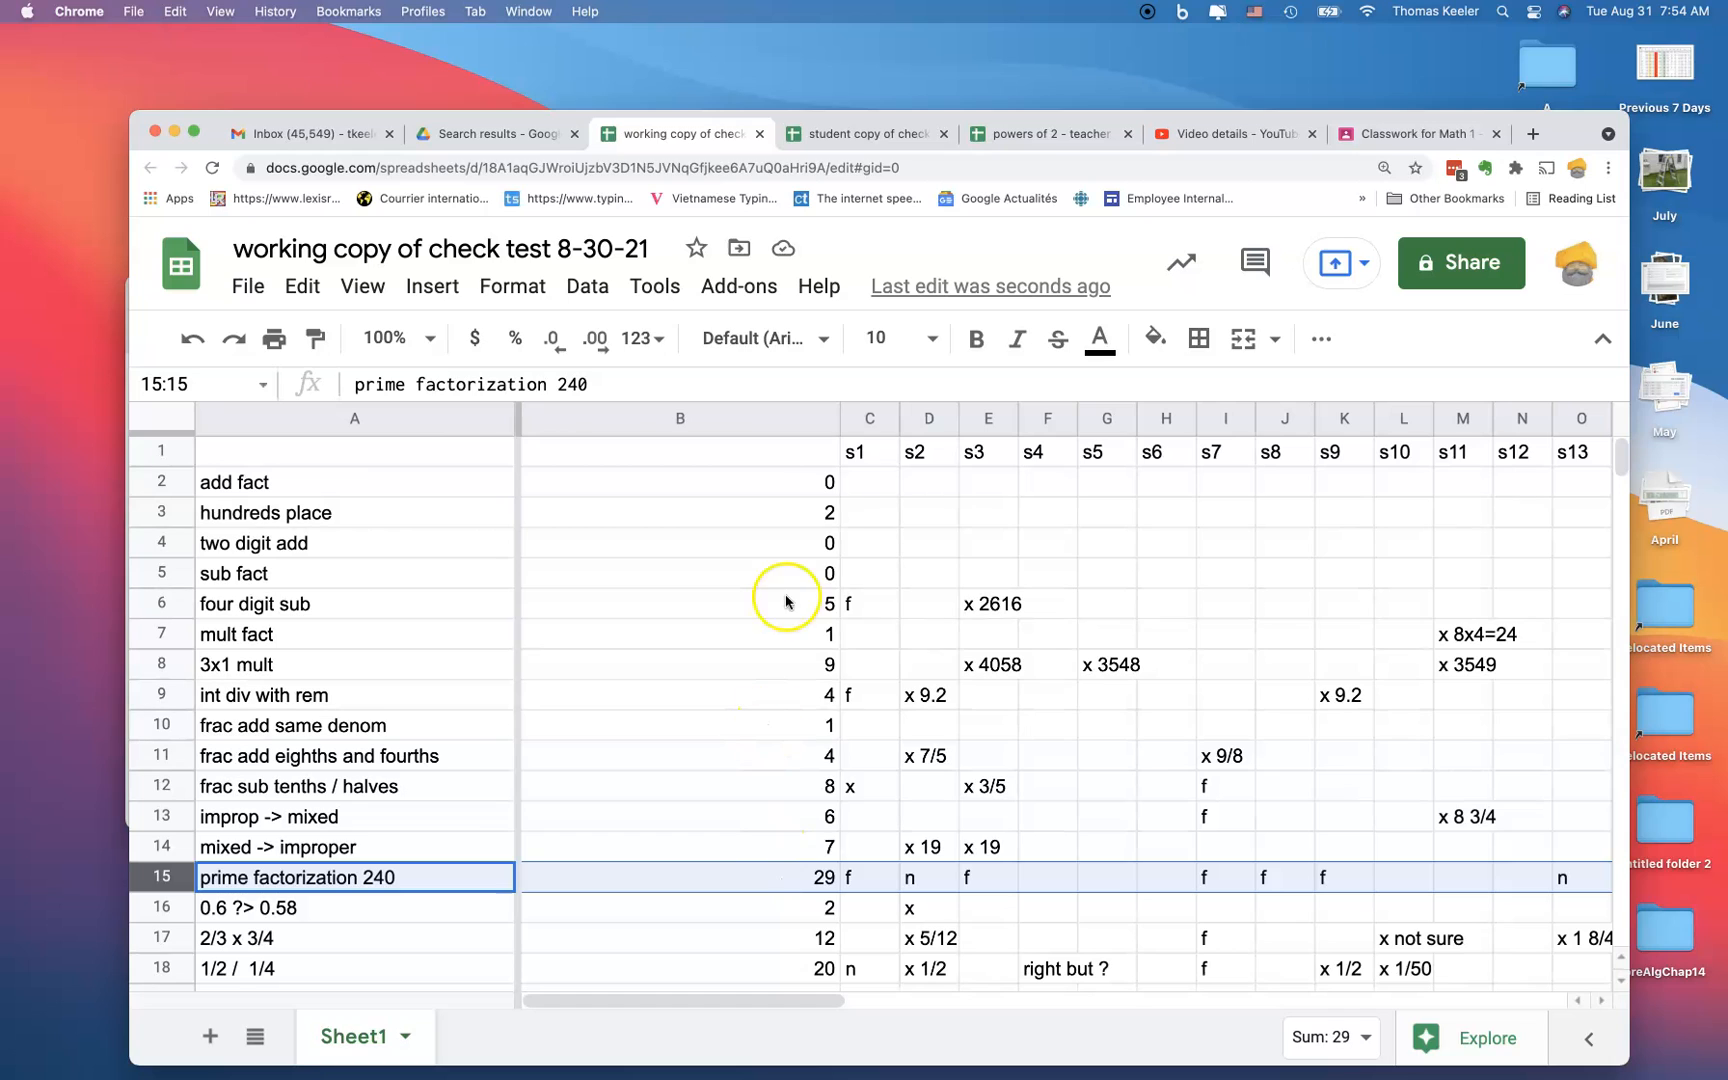
pyautogui.moveTo(838, 419); pyautogui.dragTo(636, 414)
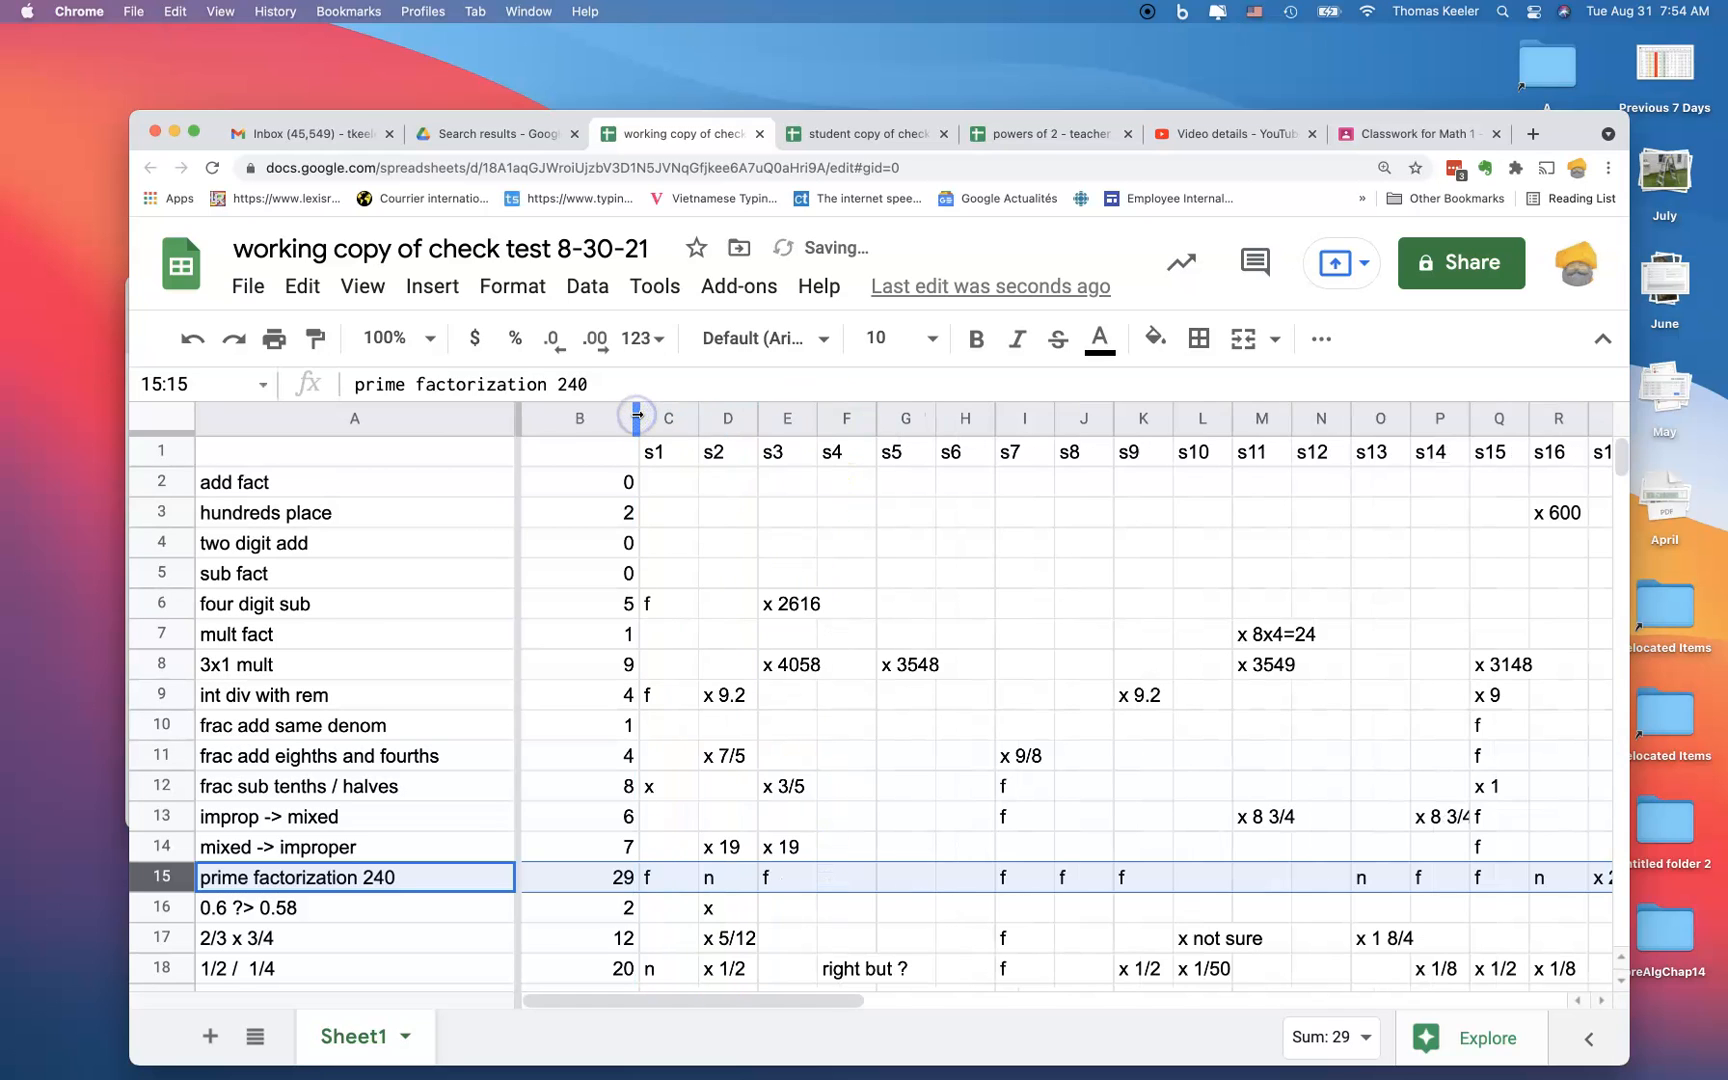
pyautogui.click(575, 419)
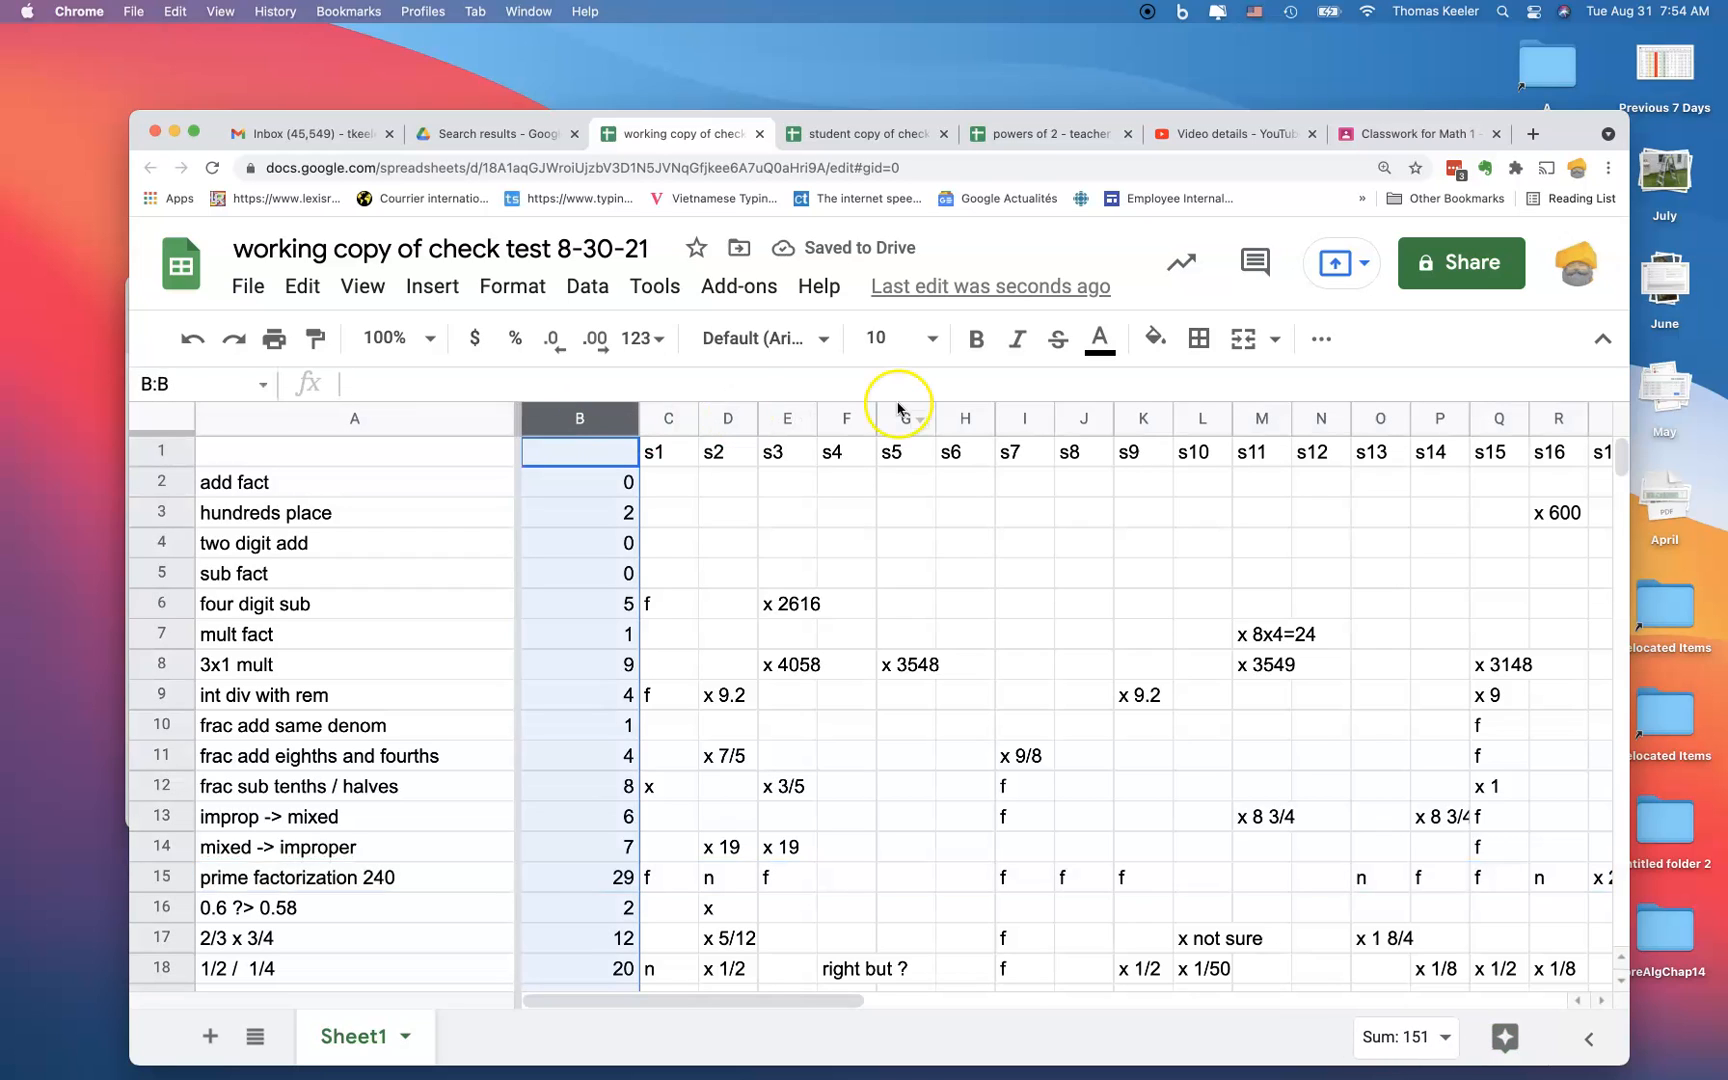
# Step: Center-align the counts in column B
pyautogui.click(1316, 341)
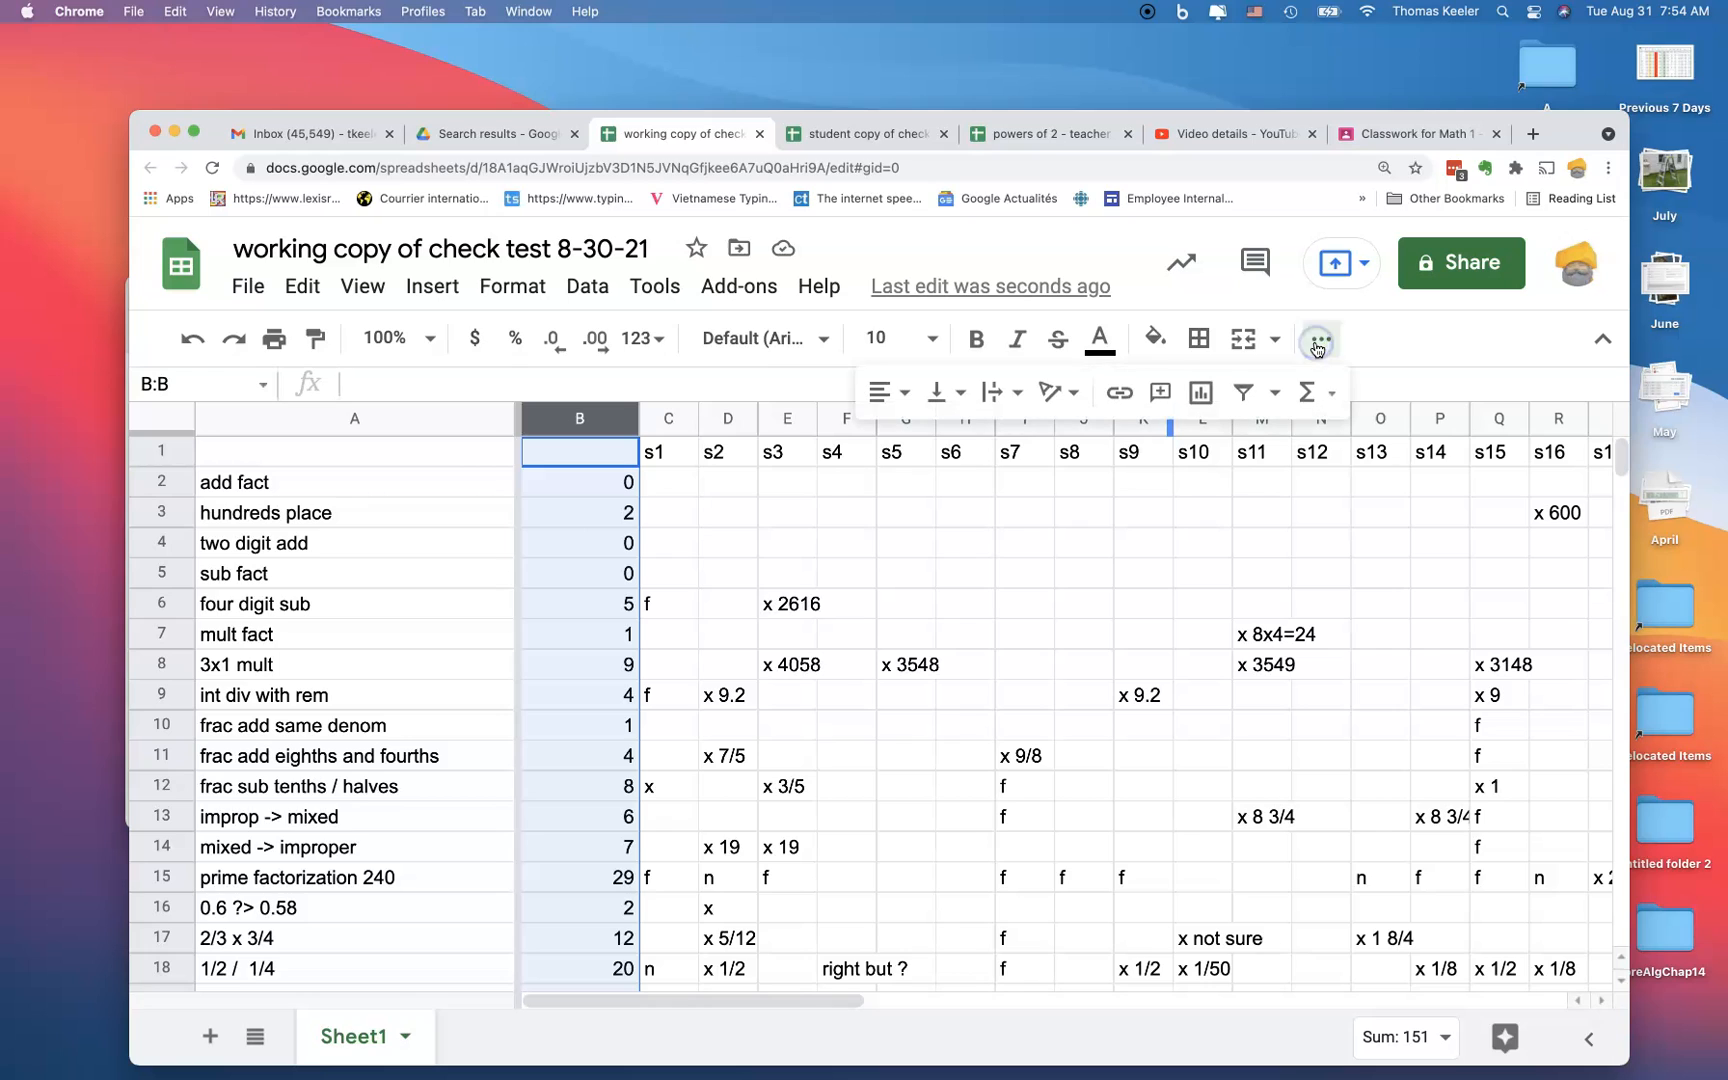
pyautogui.click(905, 395)
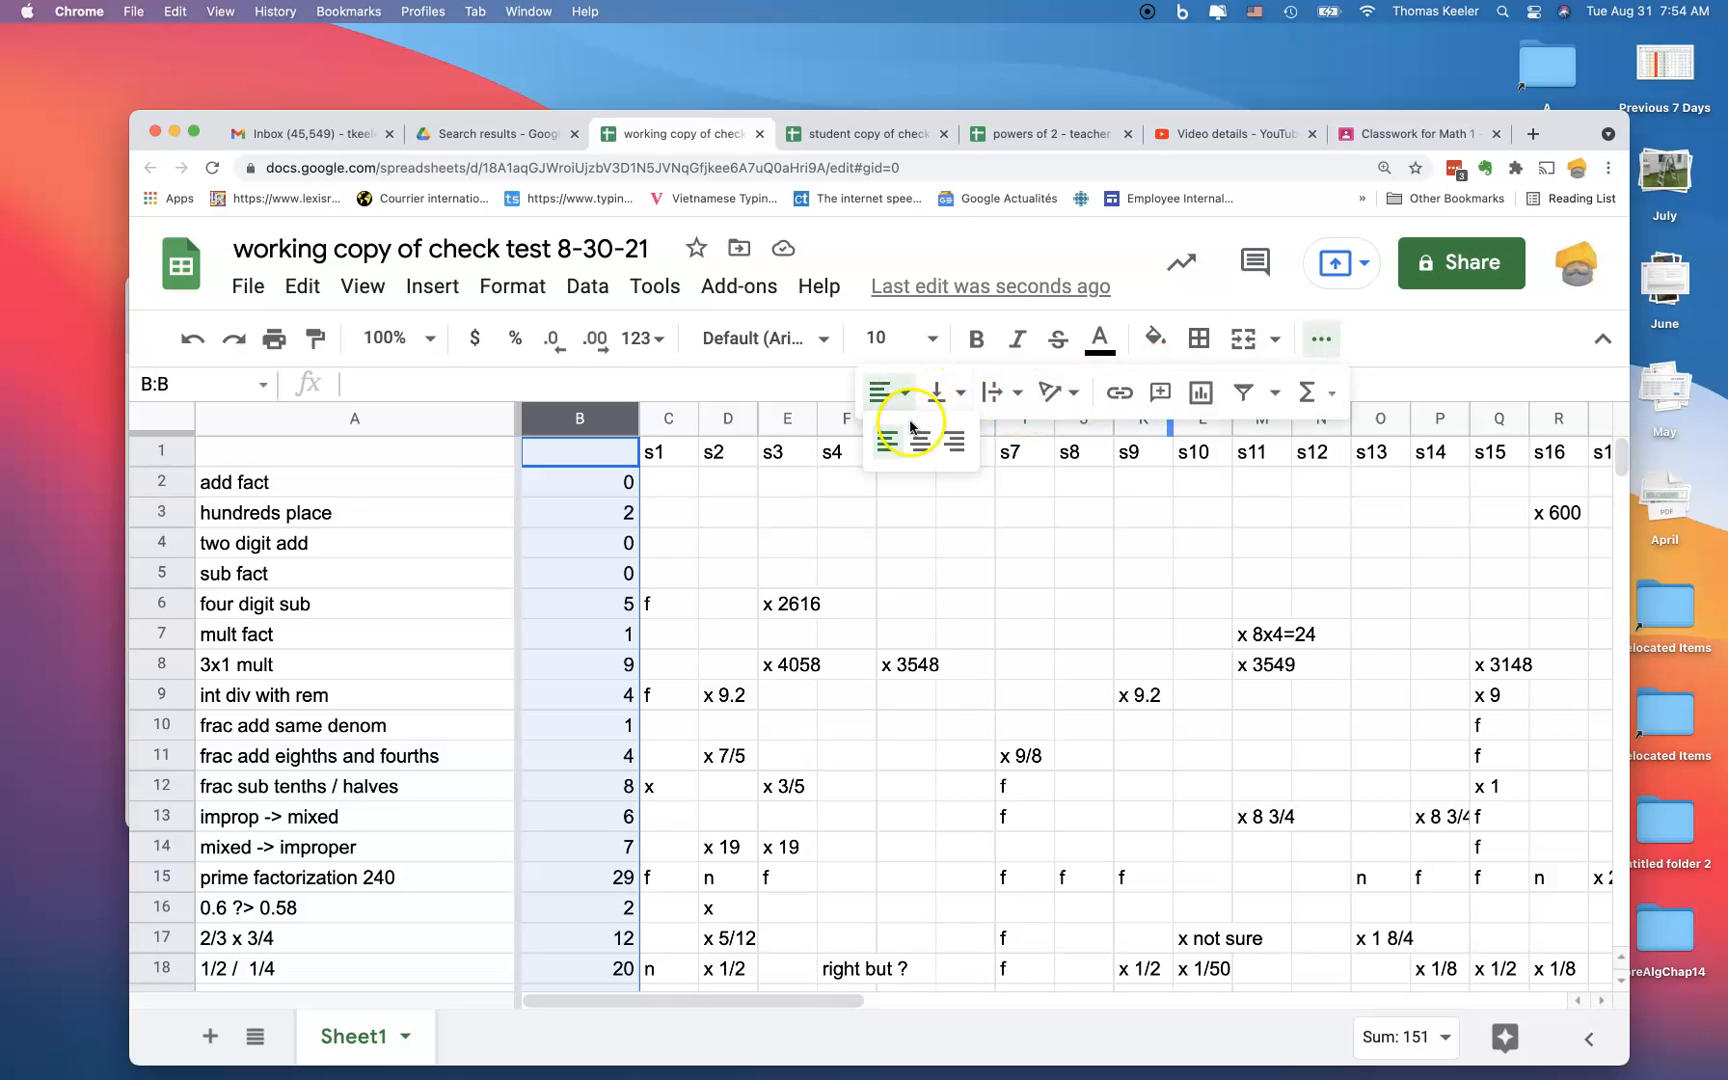
pyautogui.click(920, 441)
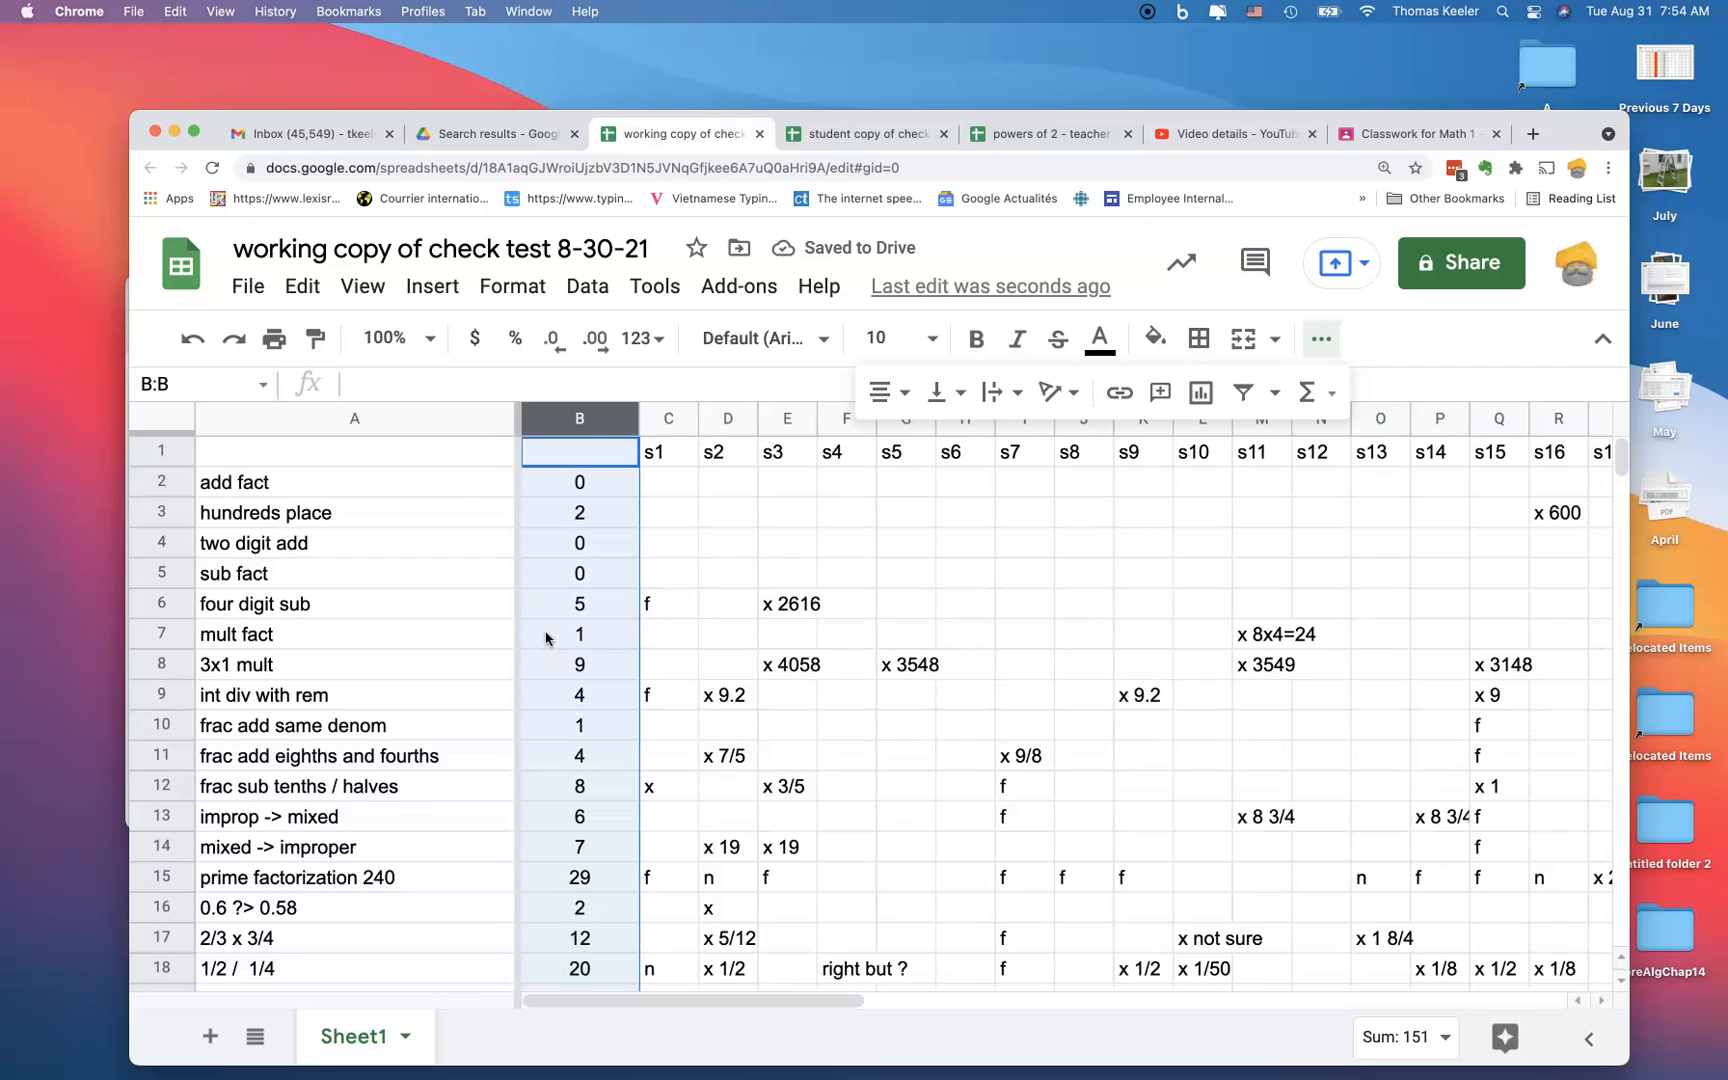
# Step: Label the header cell of column B as freq
pyautogui.click(547, 464)
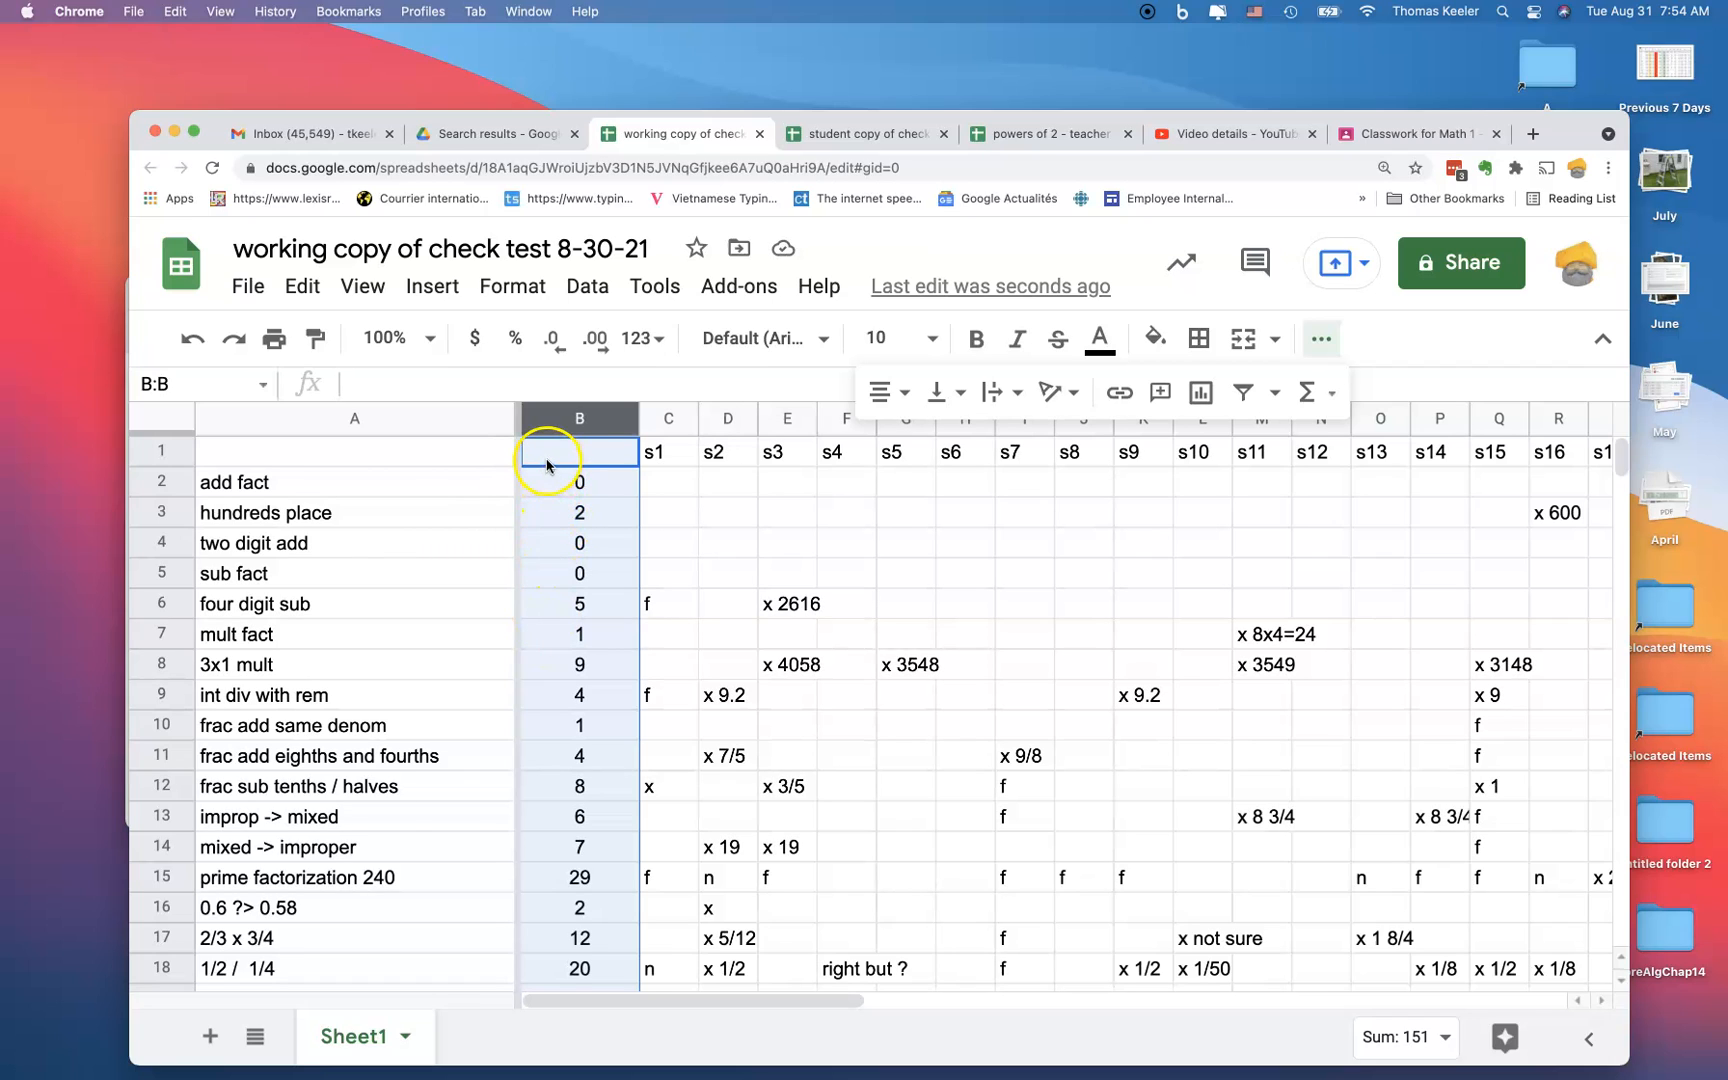
pyautogui.write('freq')
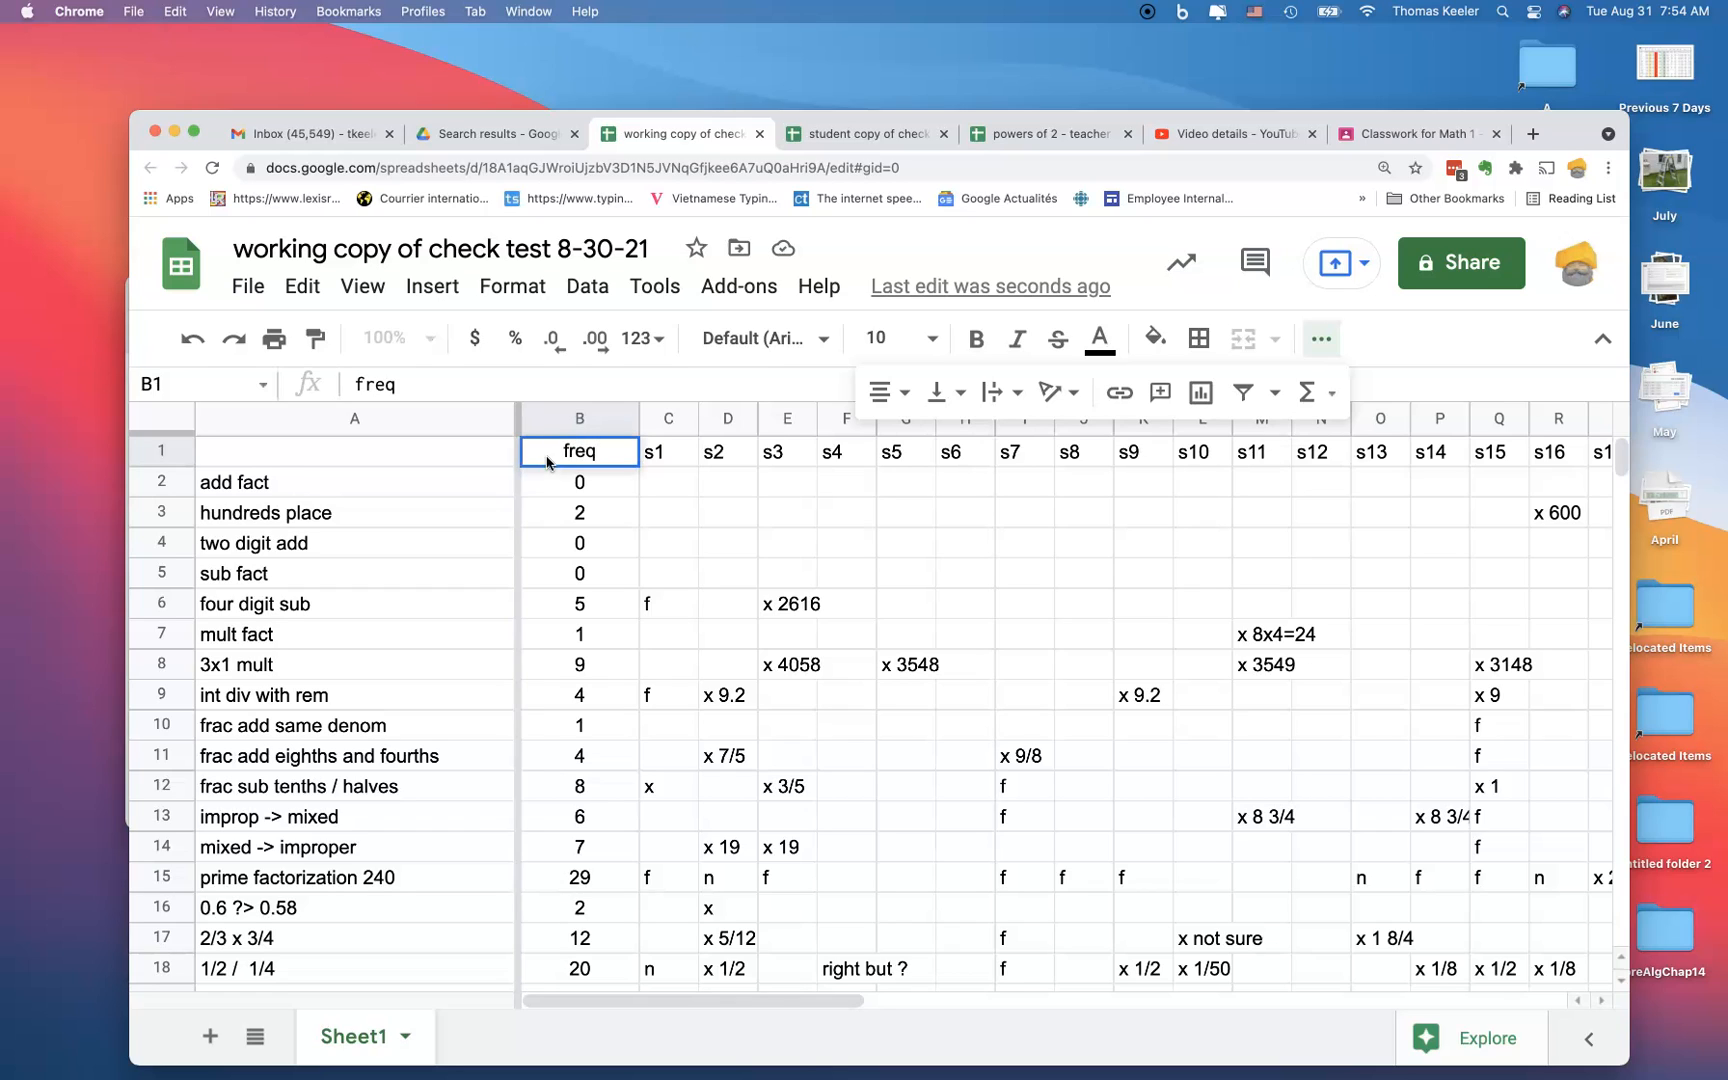
pyautogui.press('Return')
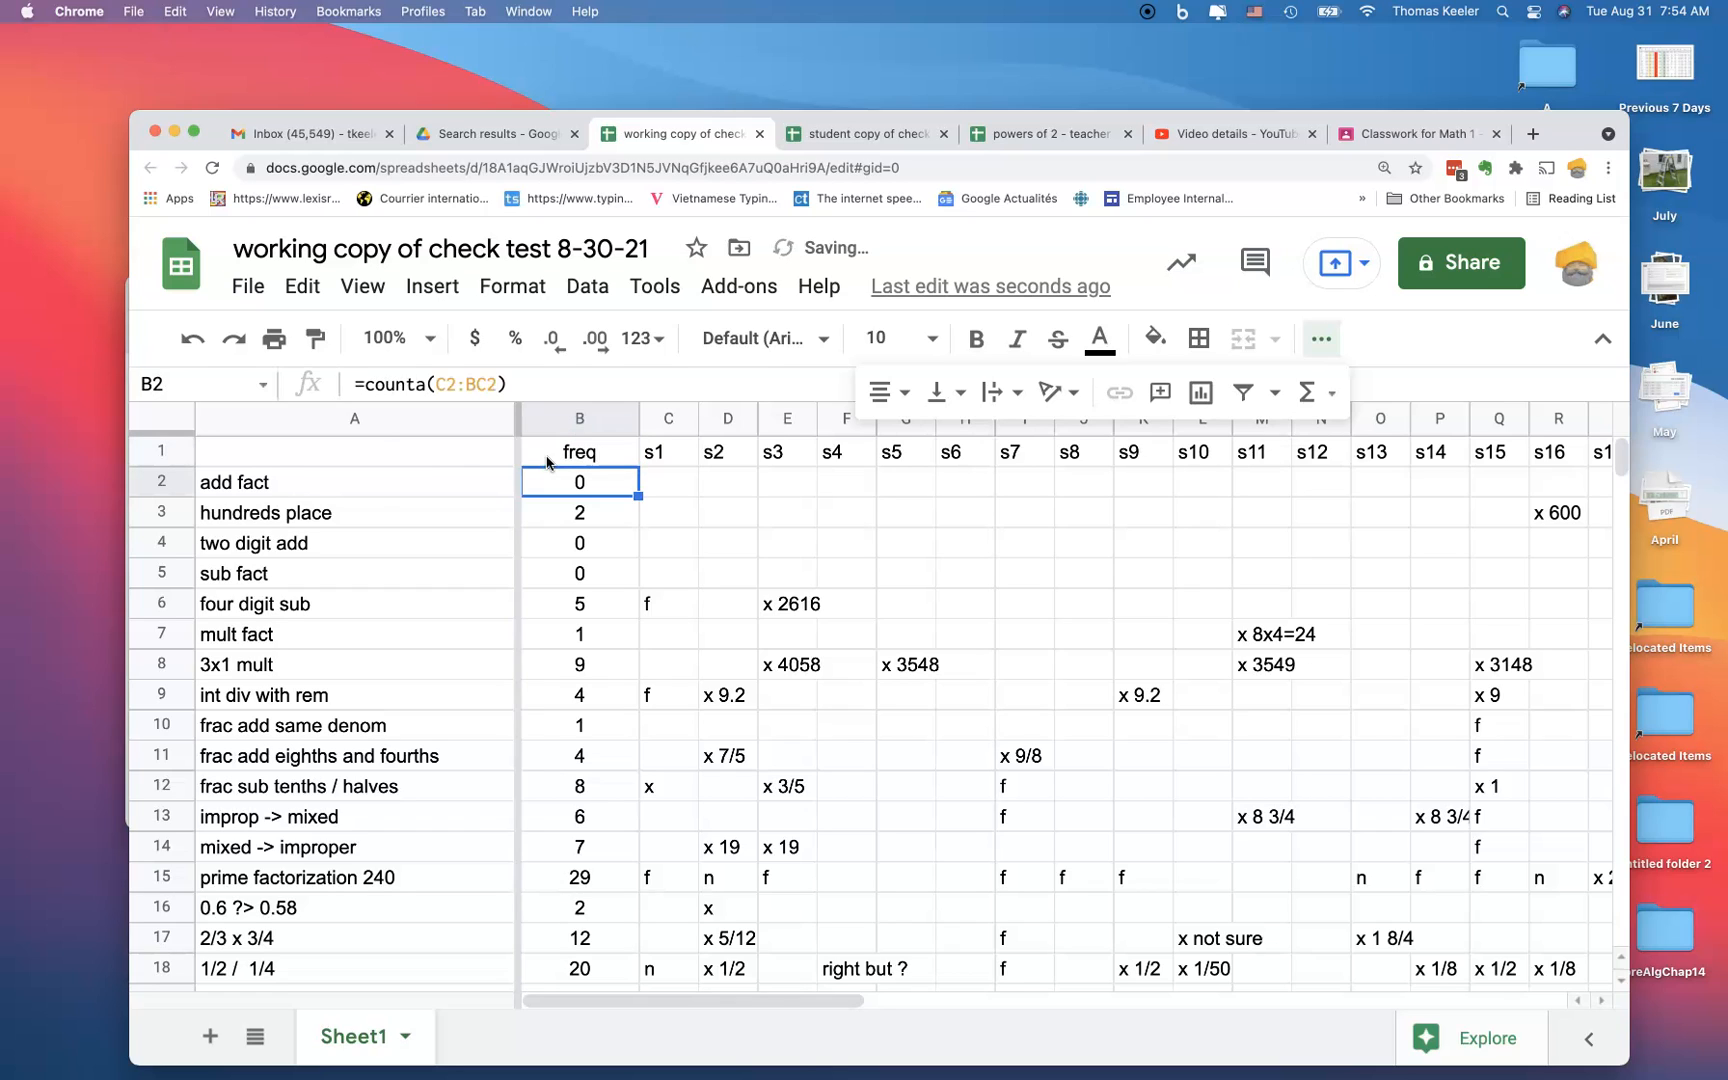
# Step: Sort the whole sheet by the freq column Z → A, treating row 1 as a header row
pyautogui.click(179, 432)
pyautogui.click(260, 455)
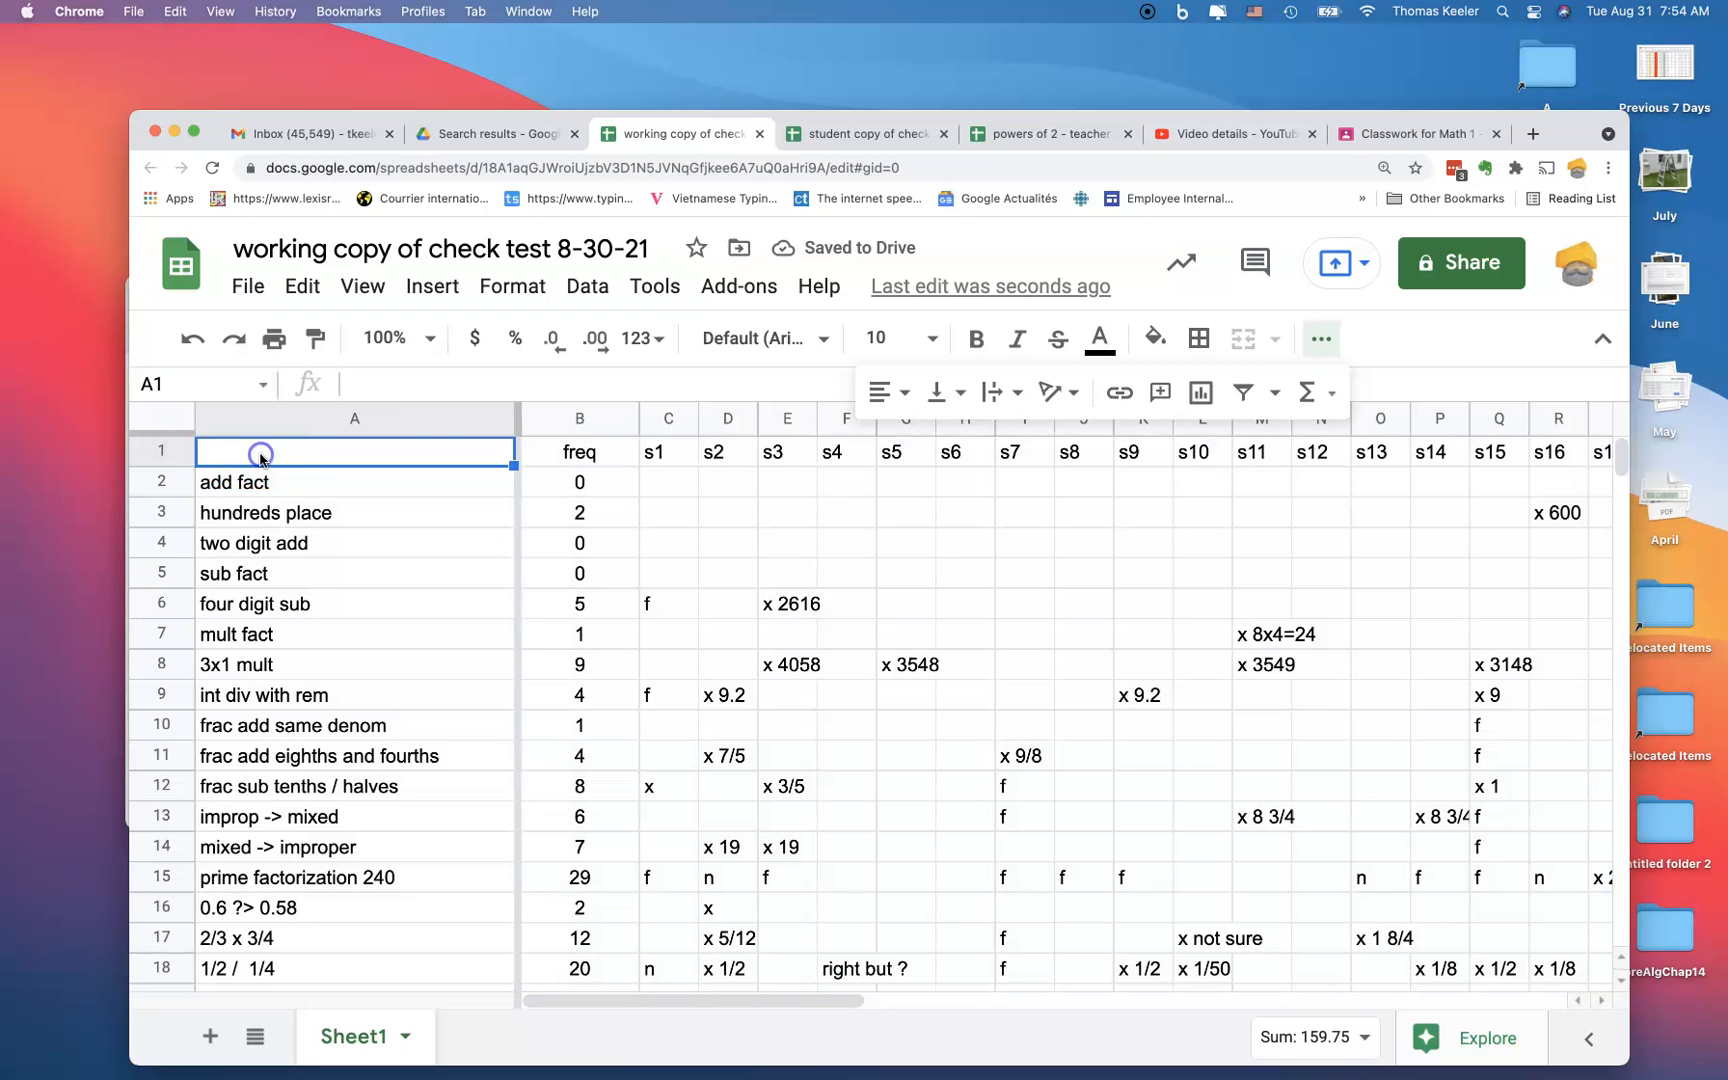
pyautogui.click(172, 425)
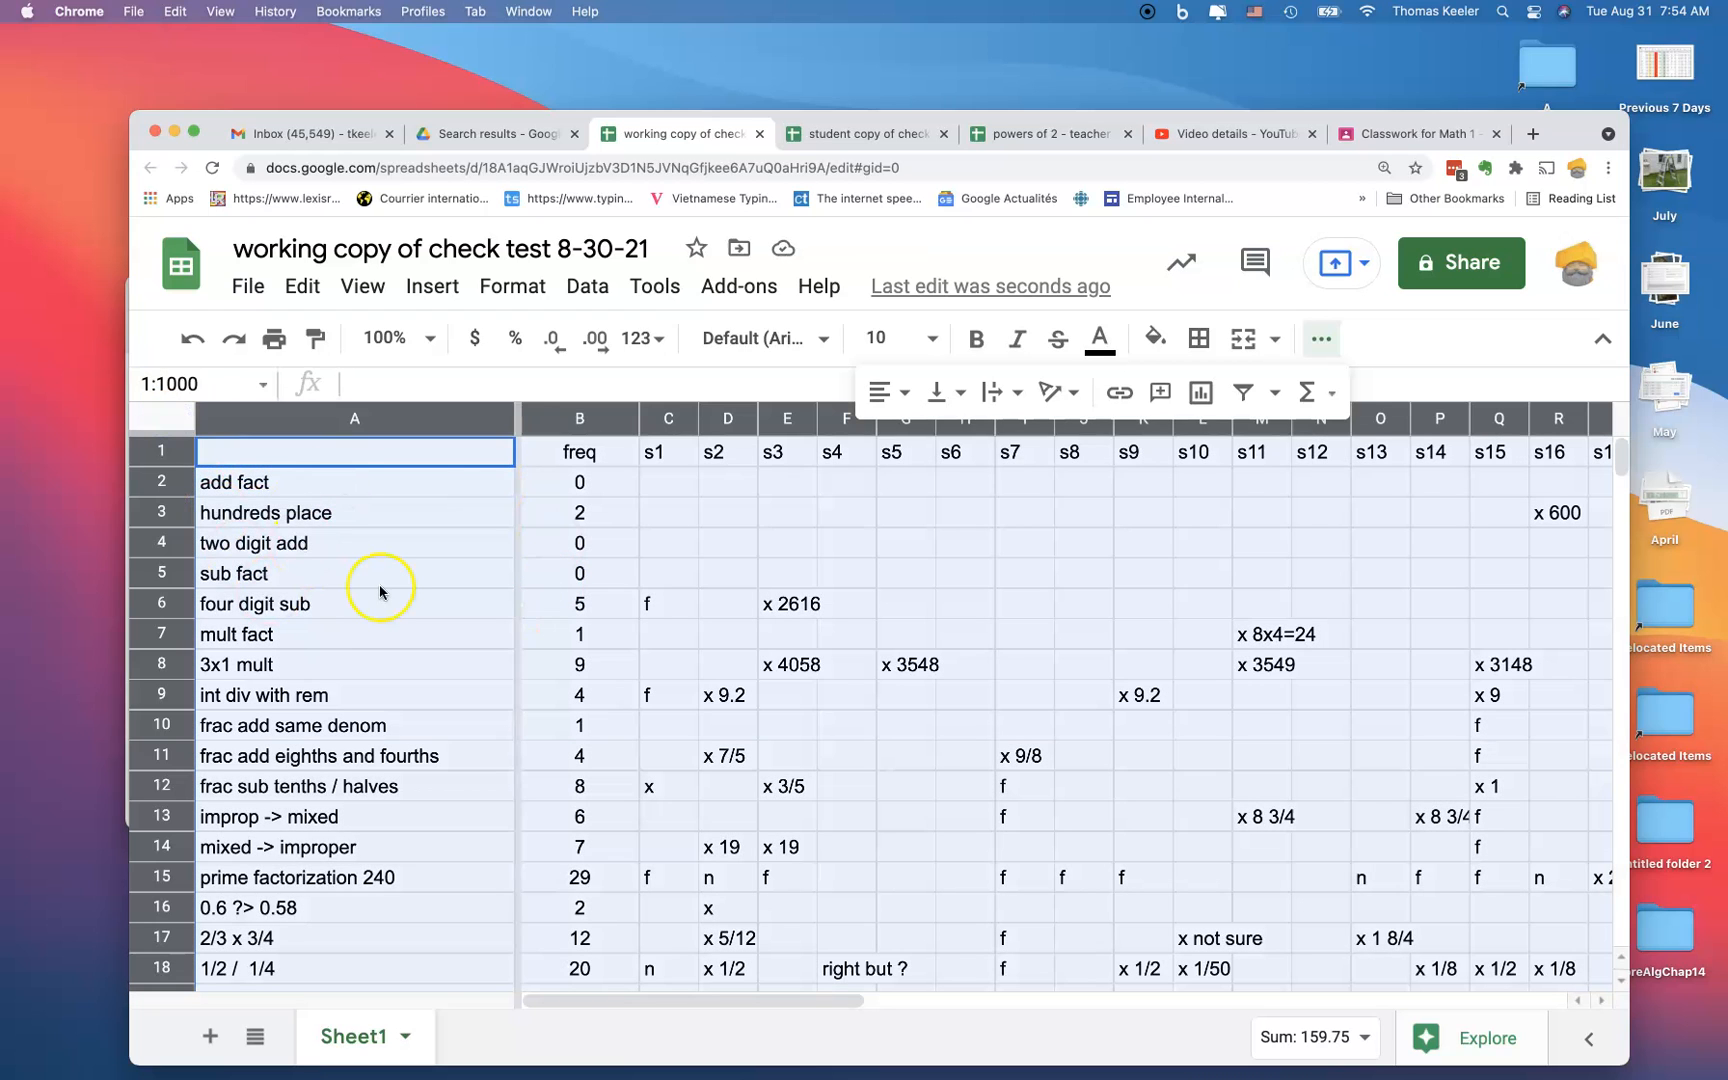
pyautogui.click(586, 287)
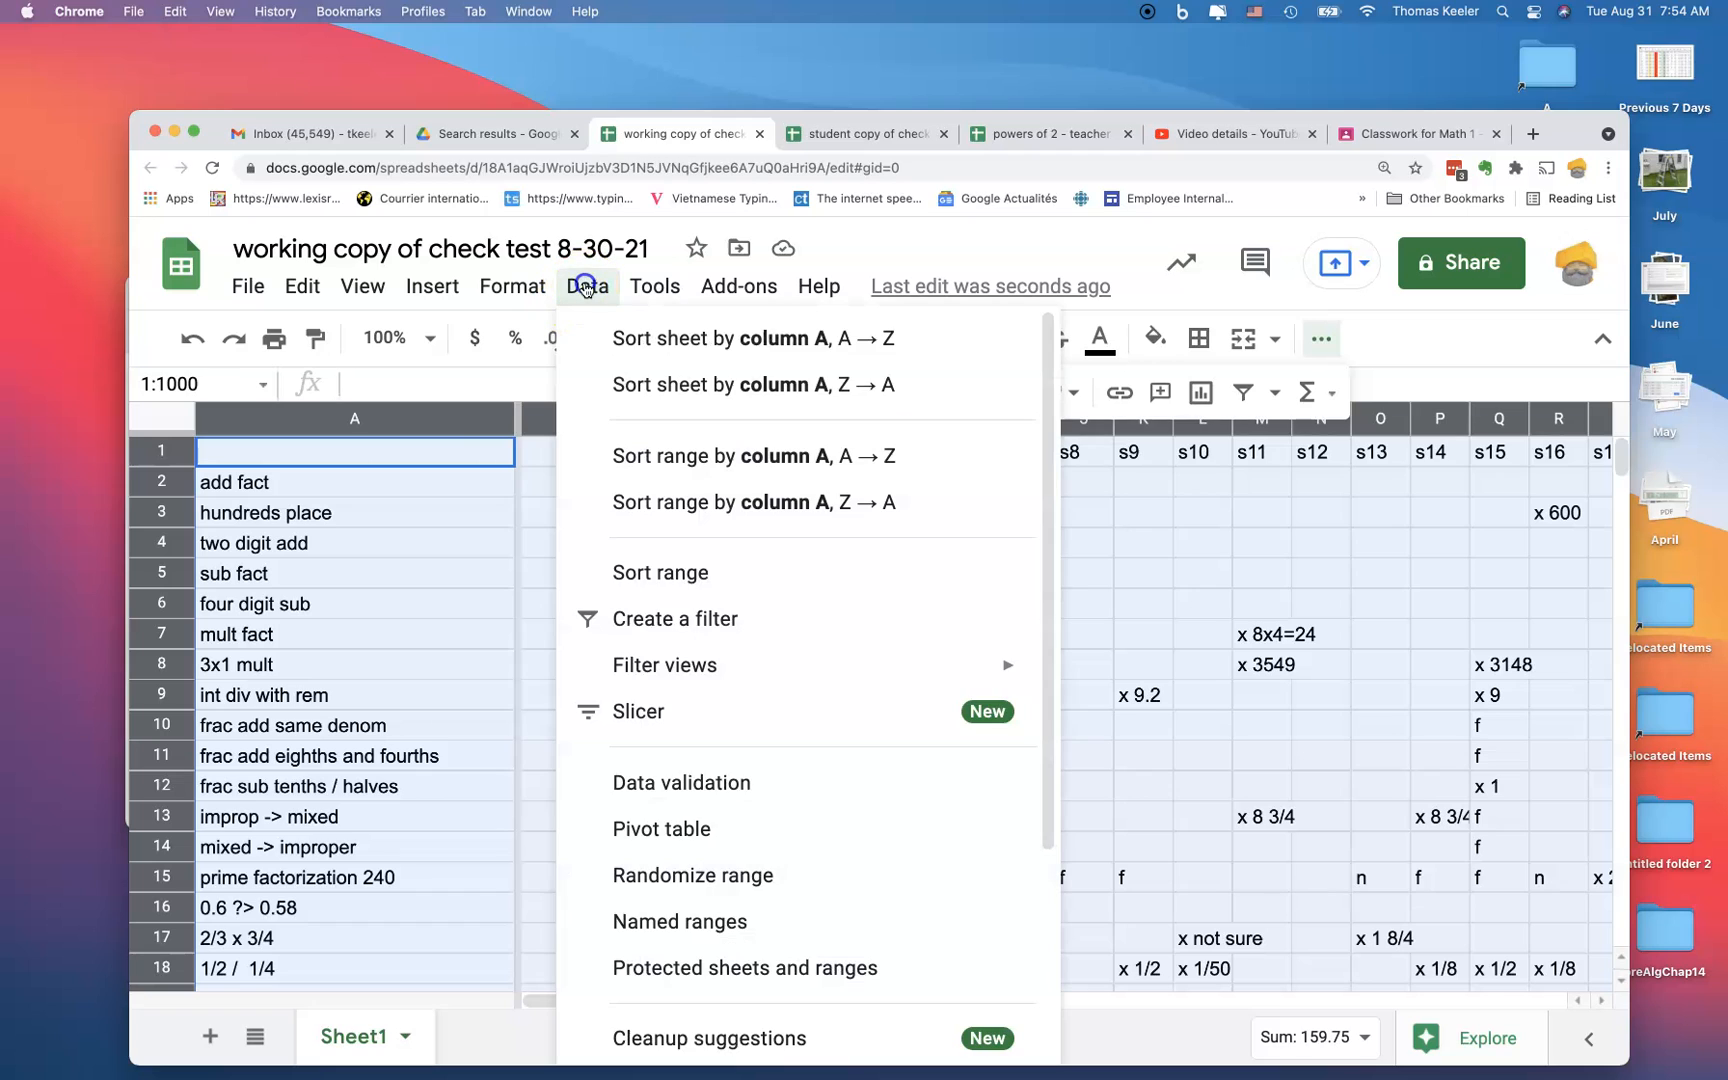
pyautogui.click(628, 573)
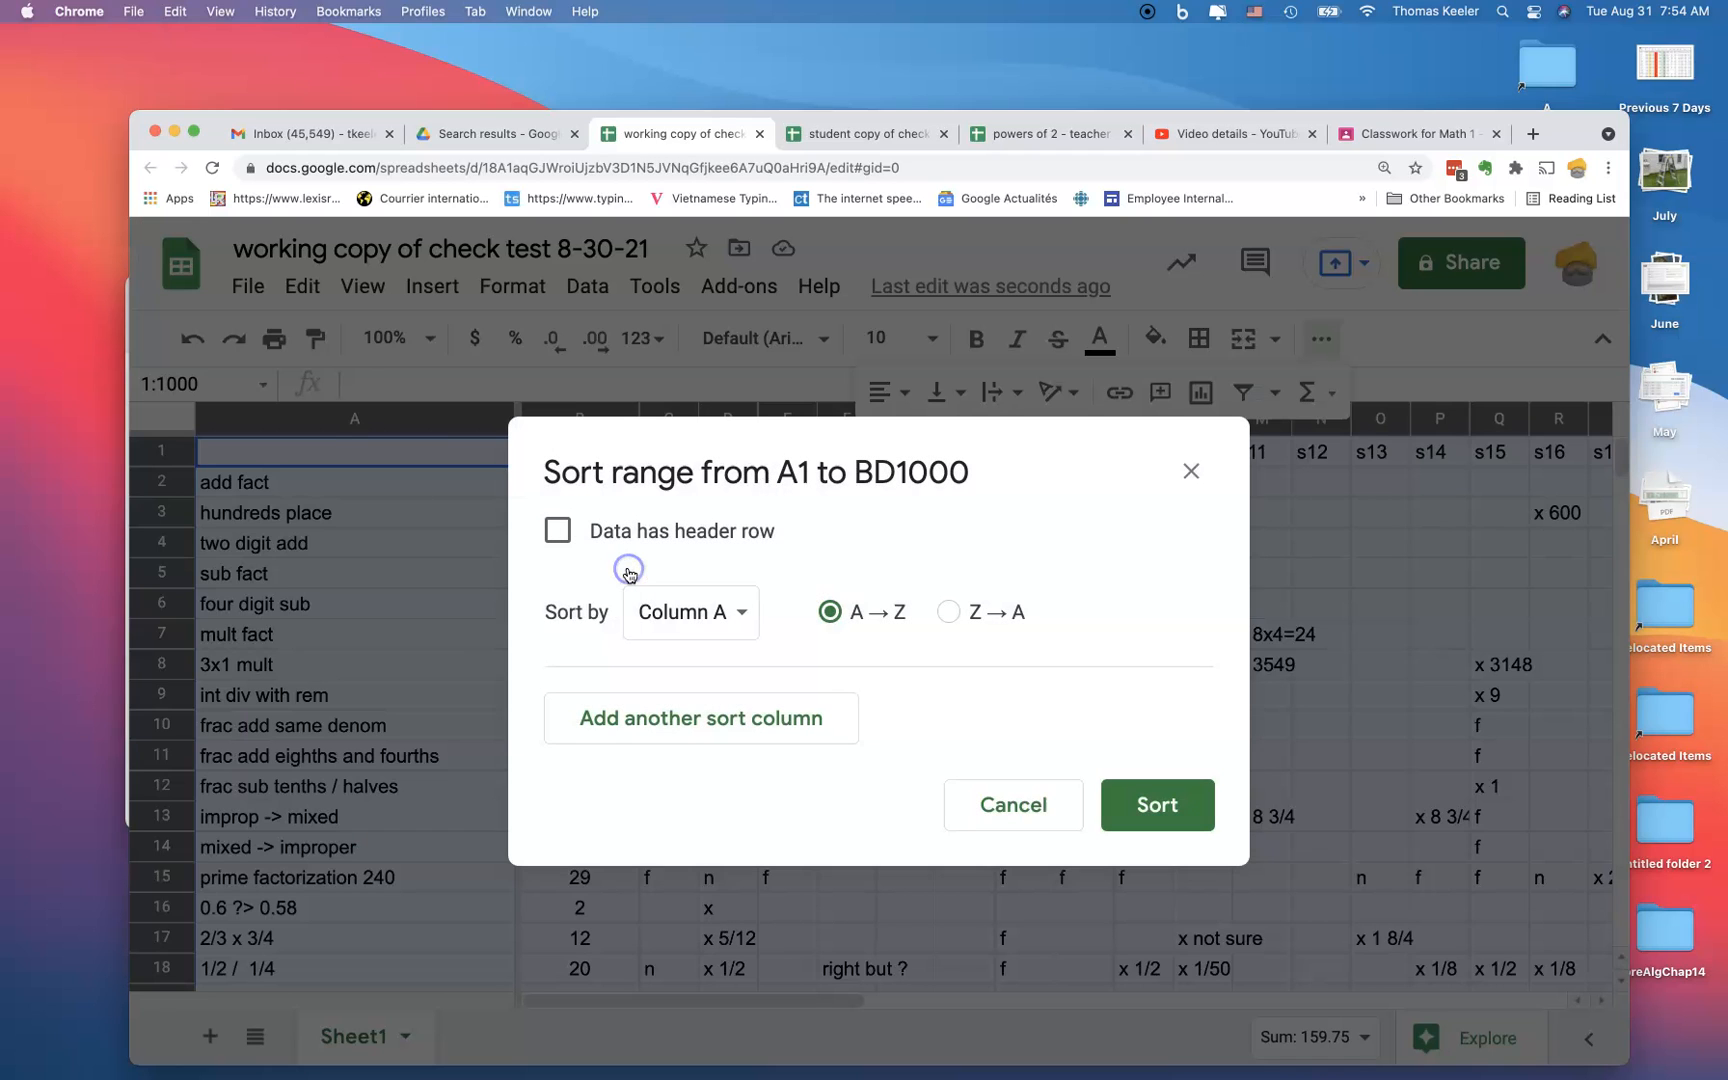
pyautogui.click(558, 535)
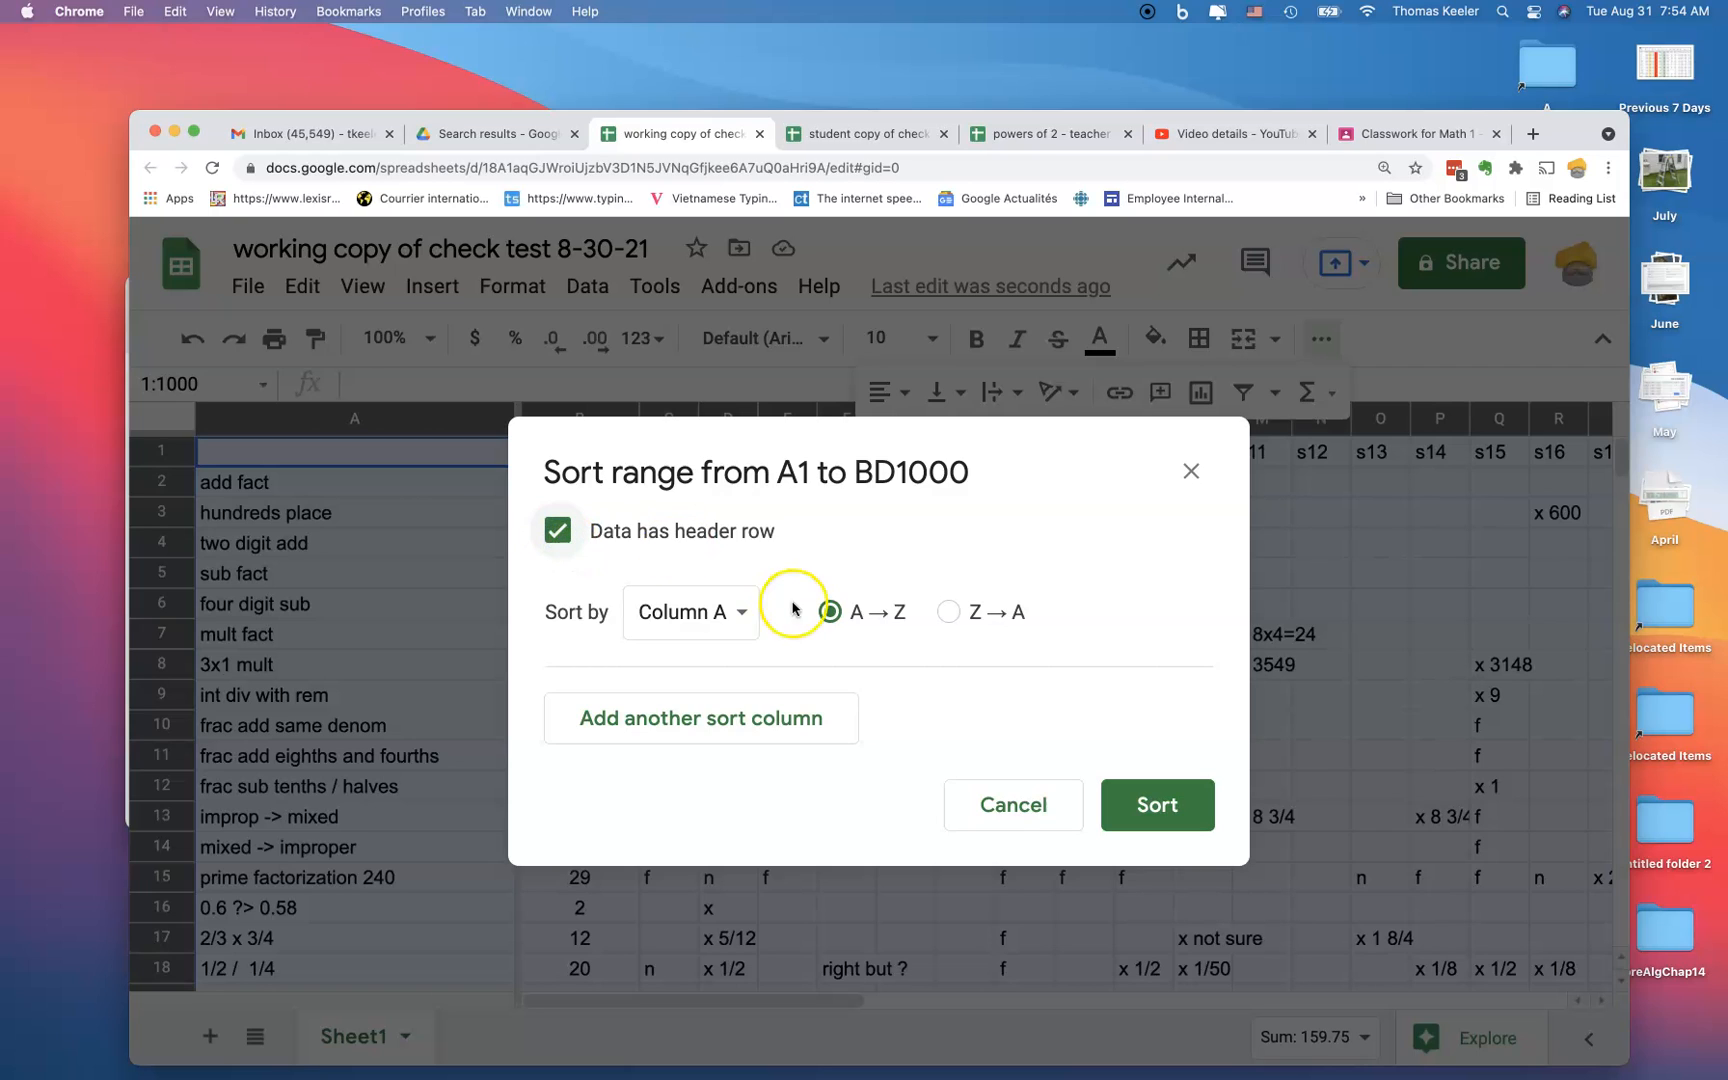
pyautogui.click(741, 614)
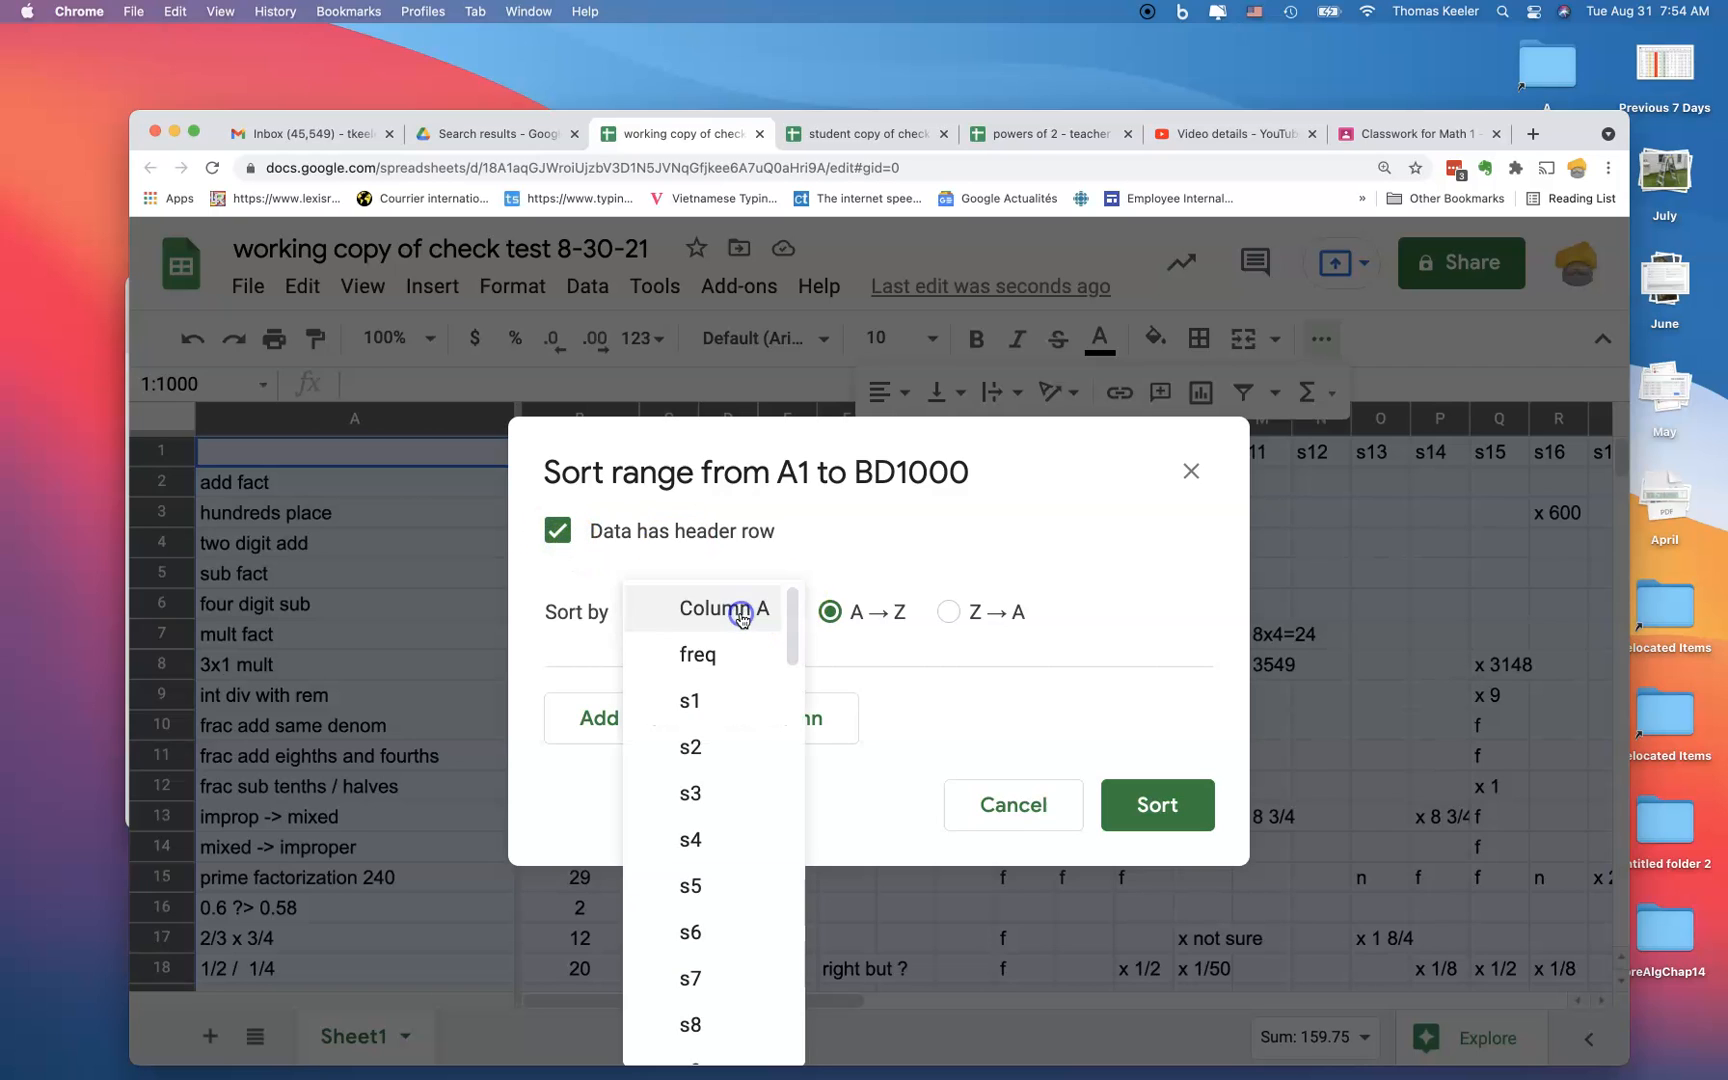
pyautogui.click(710, 655)
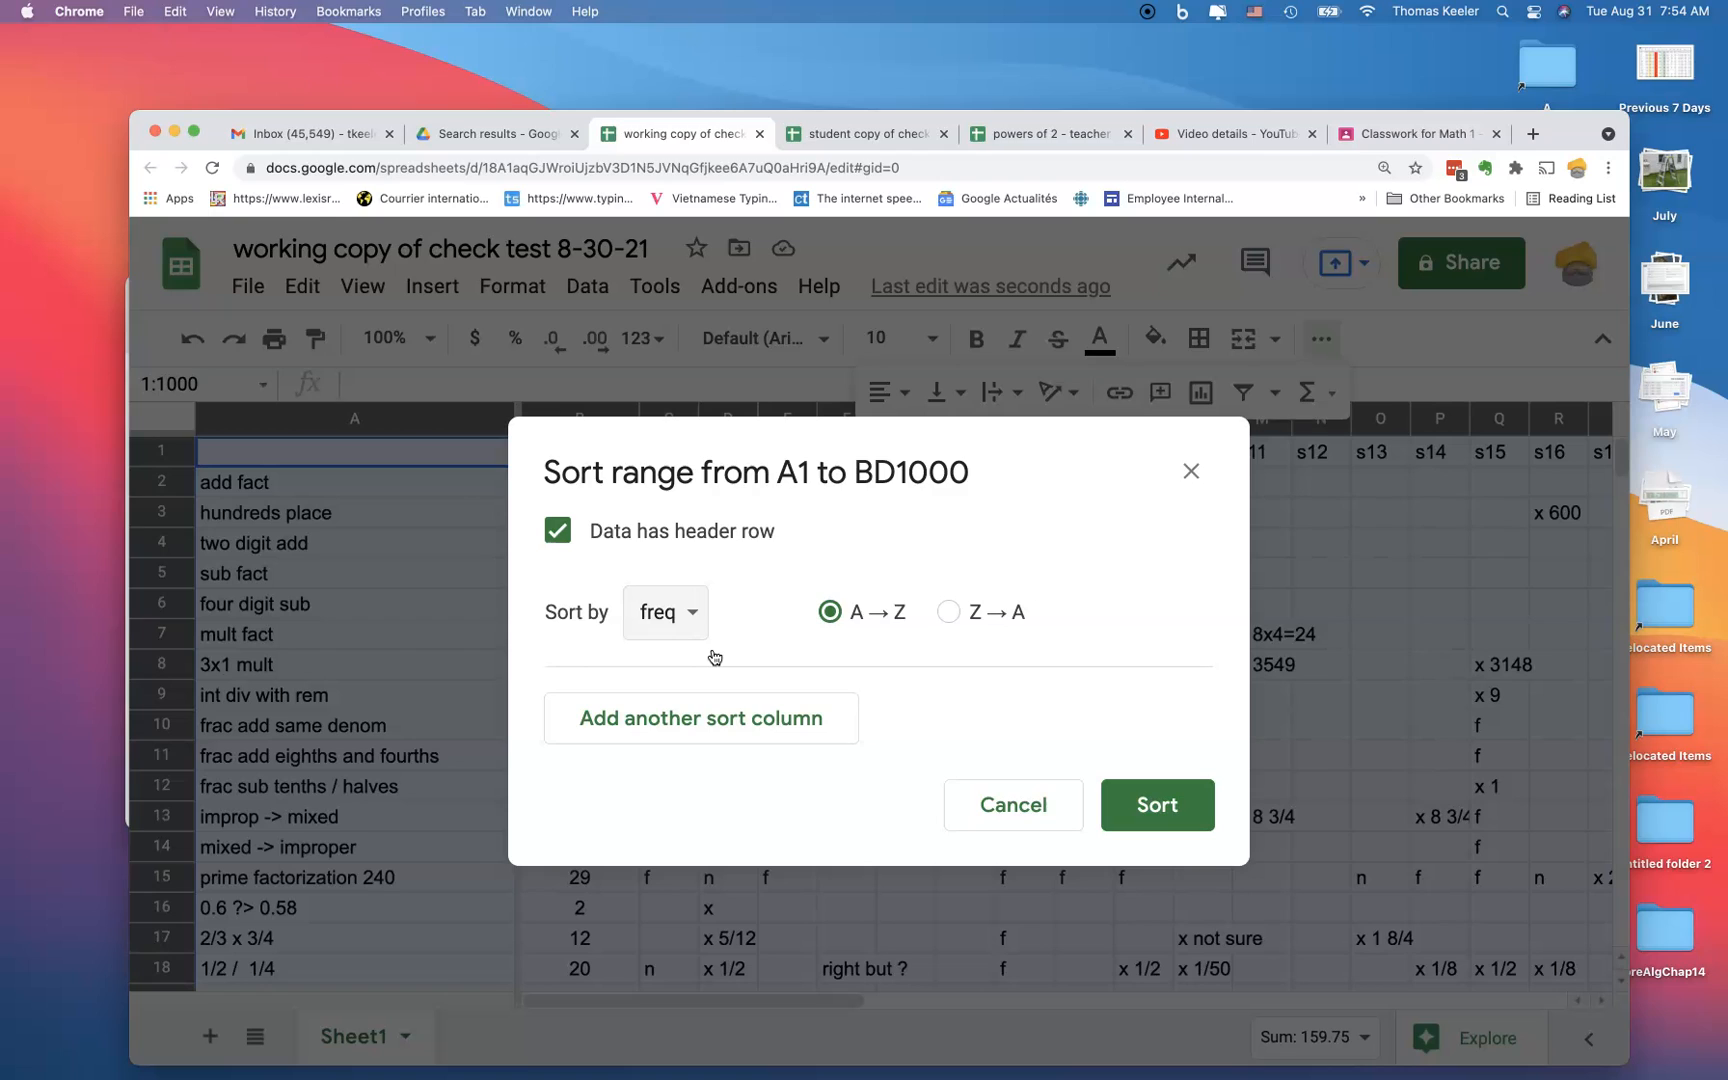
pyautogui.click(831, 655)
pyautogui.click(949, 614)
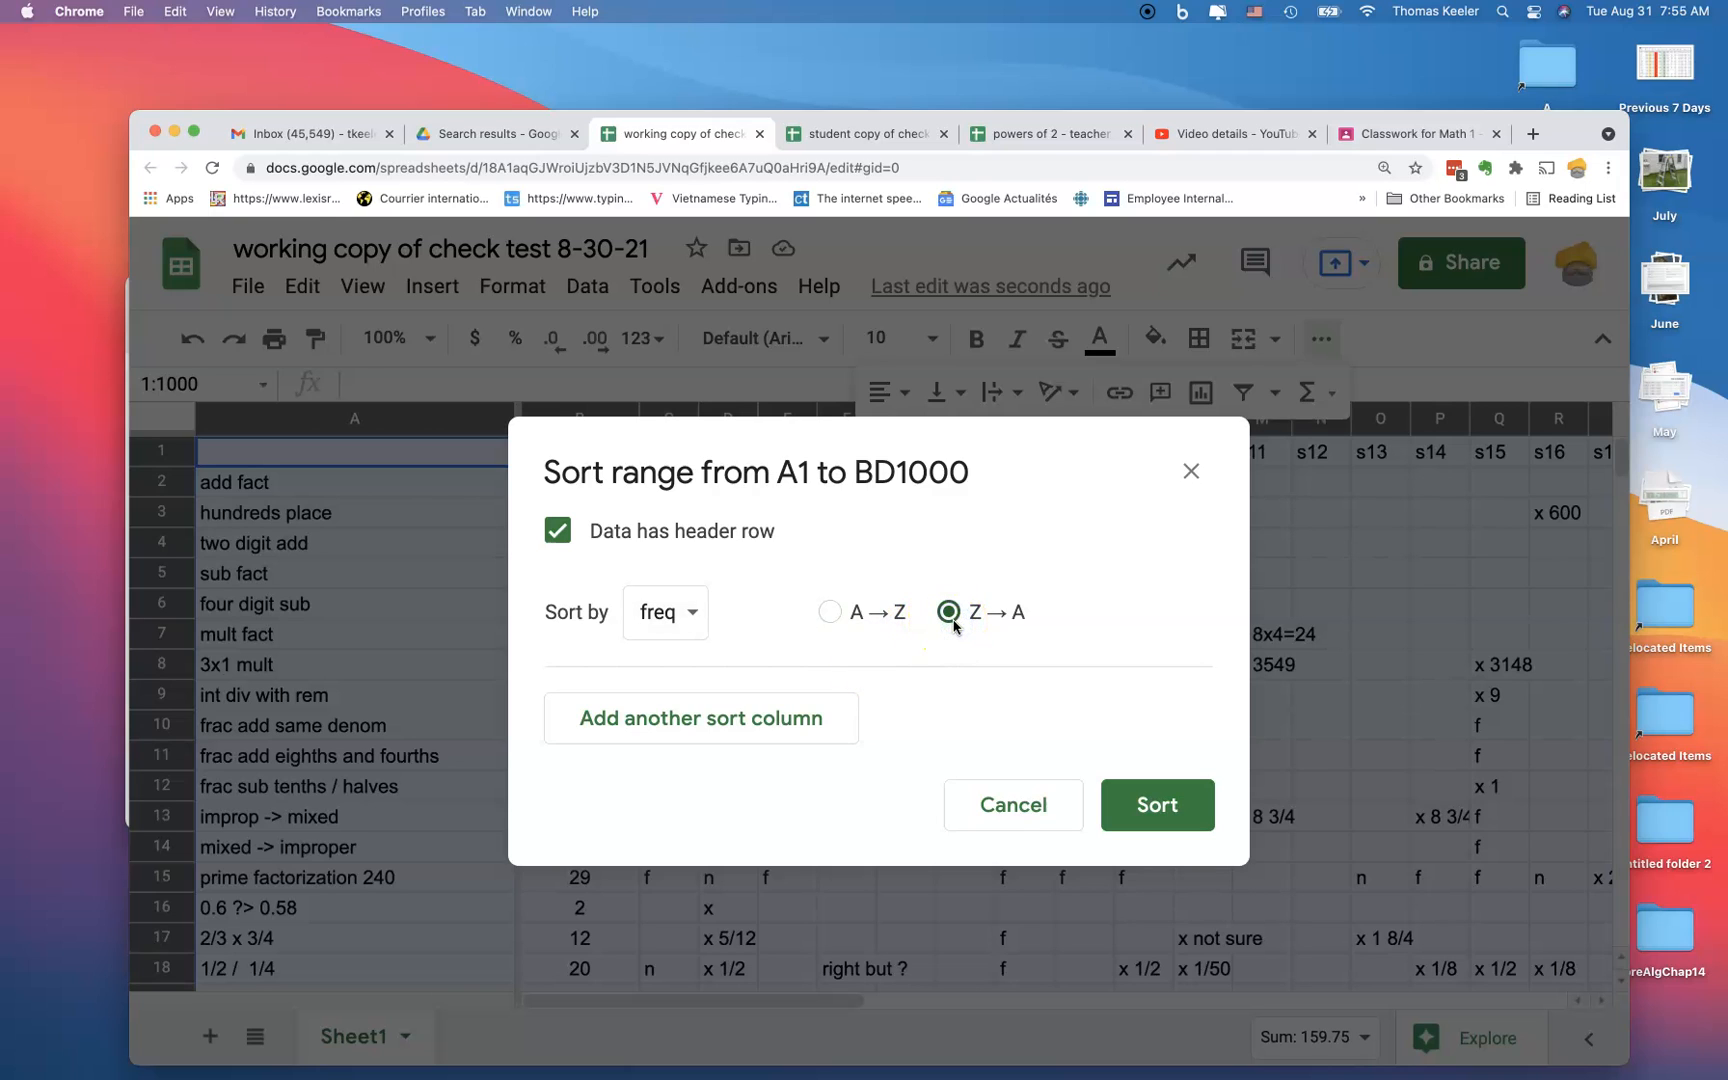
pyautogui.click(1143, 804)
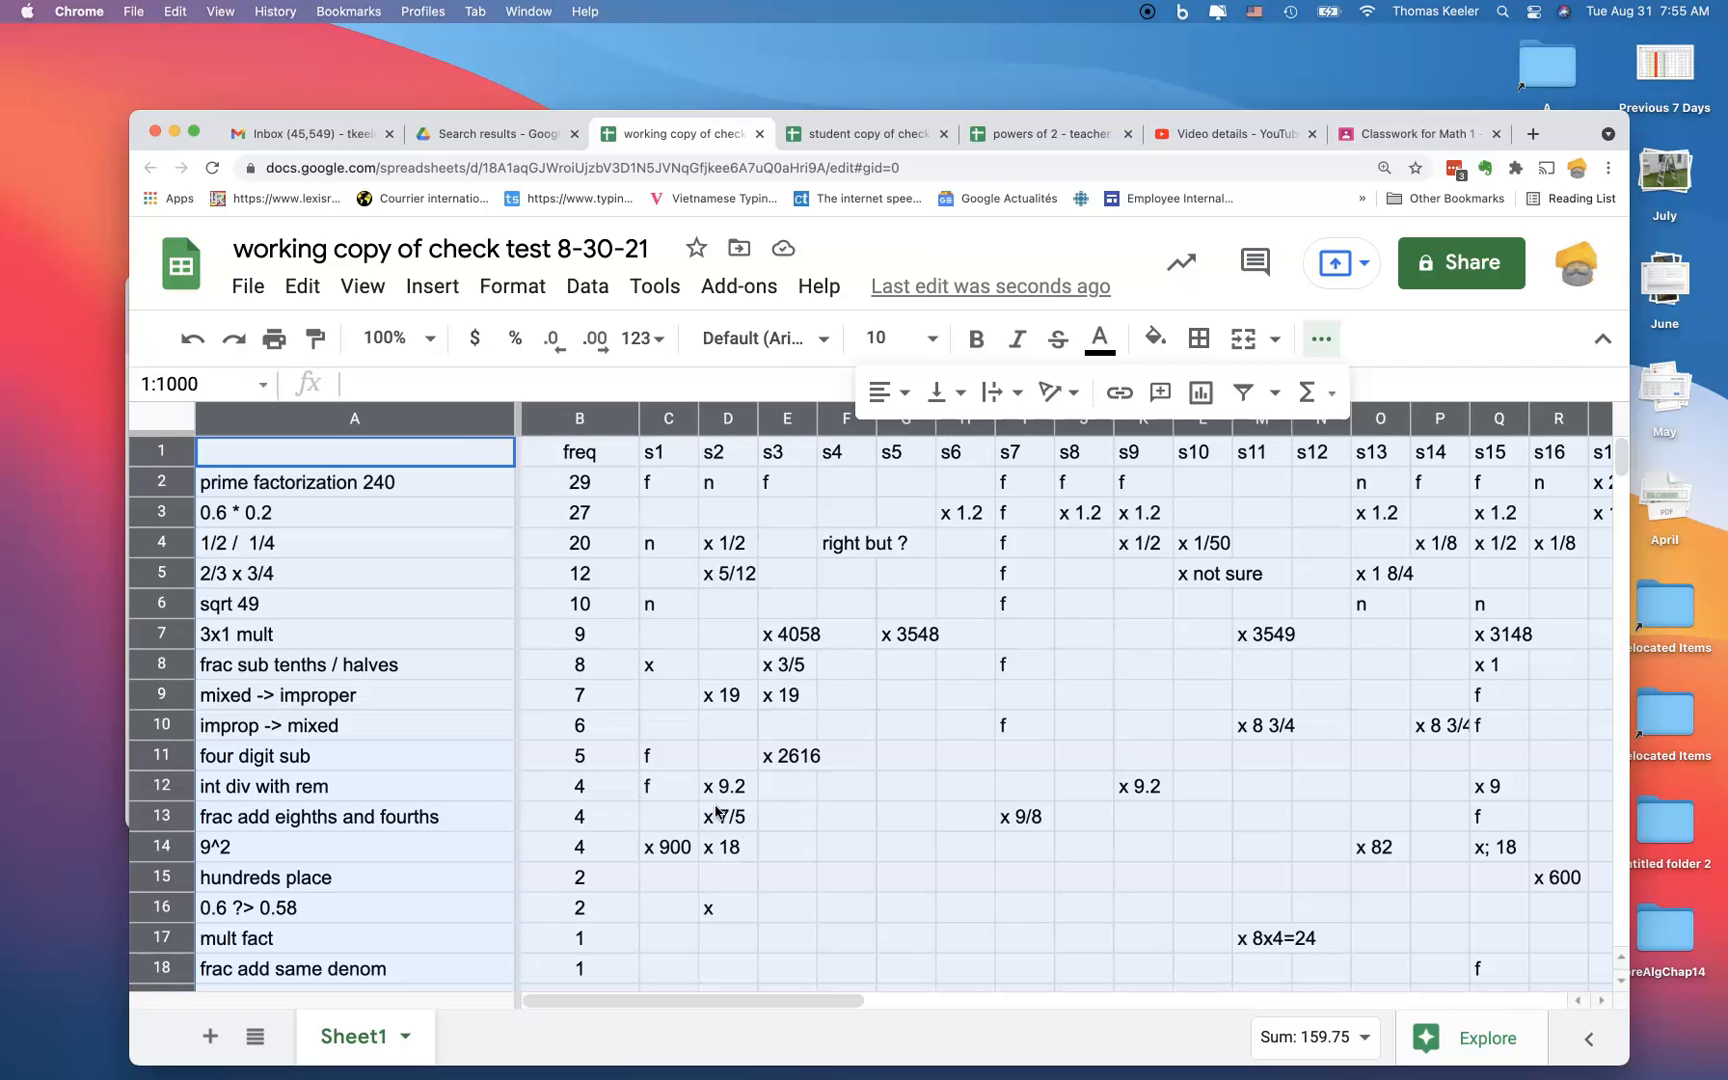
pyautogui.click(430, 485)
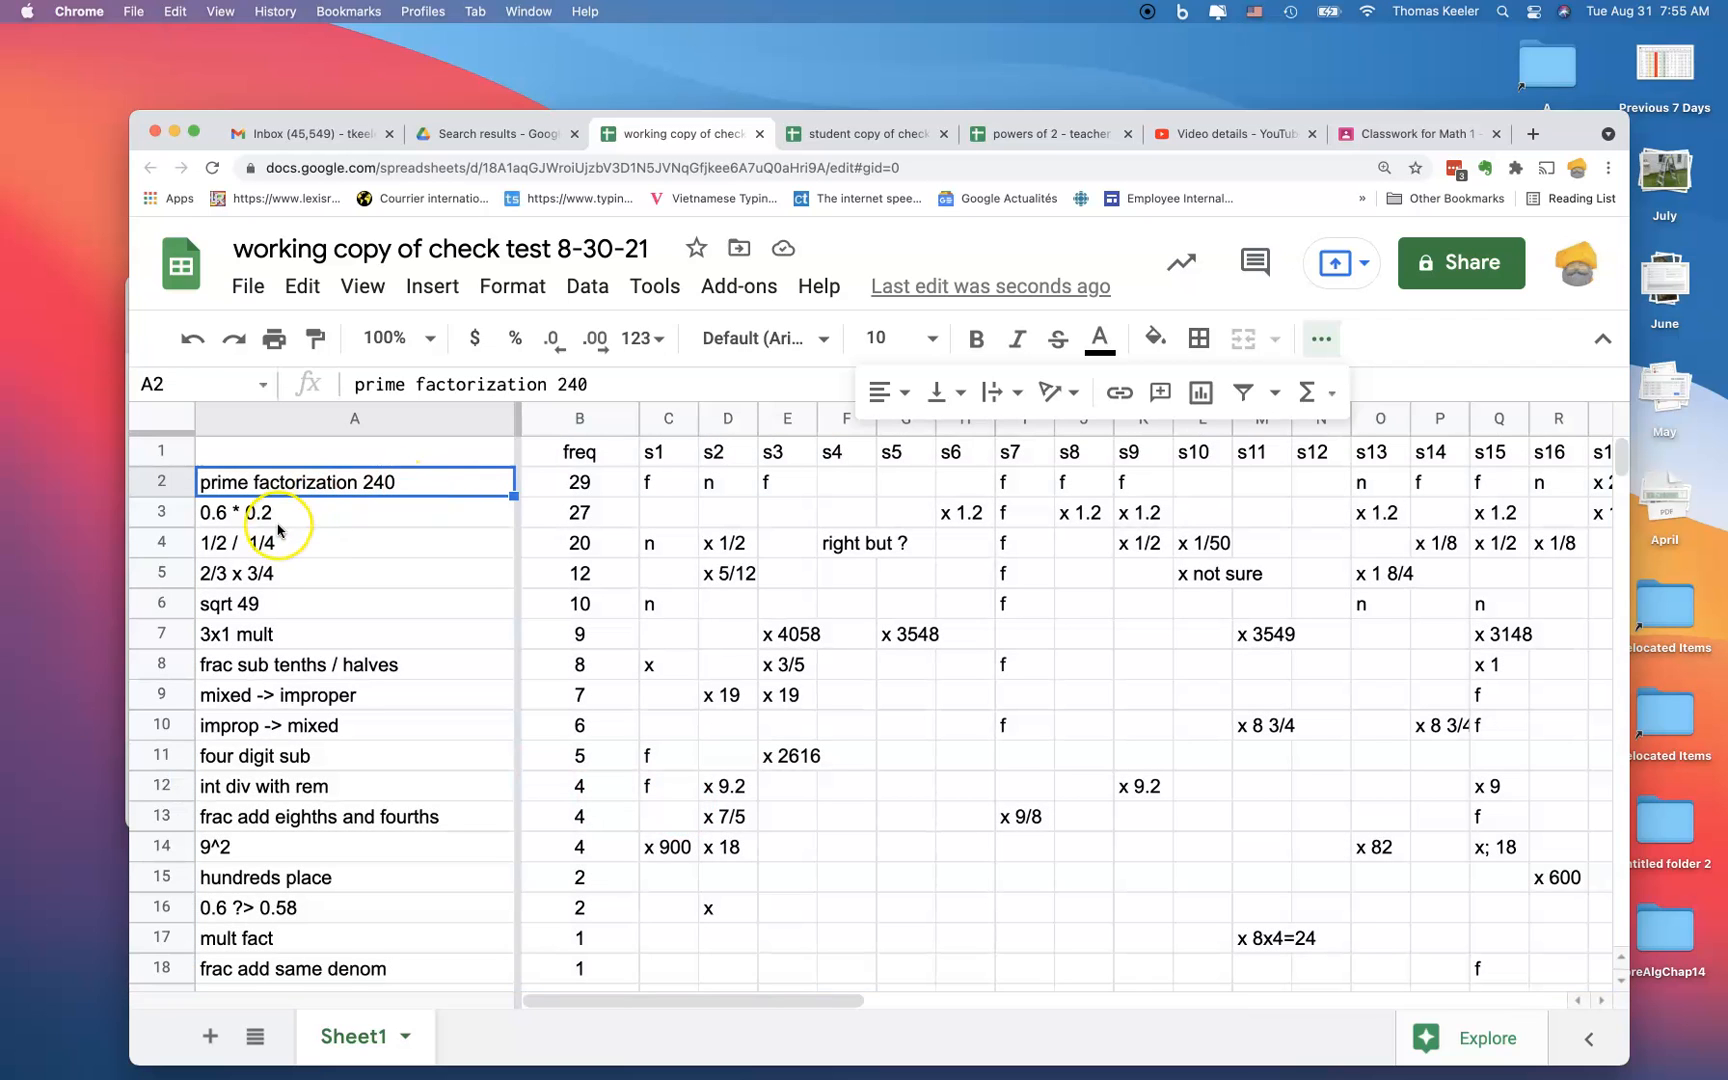